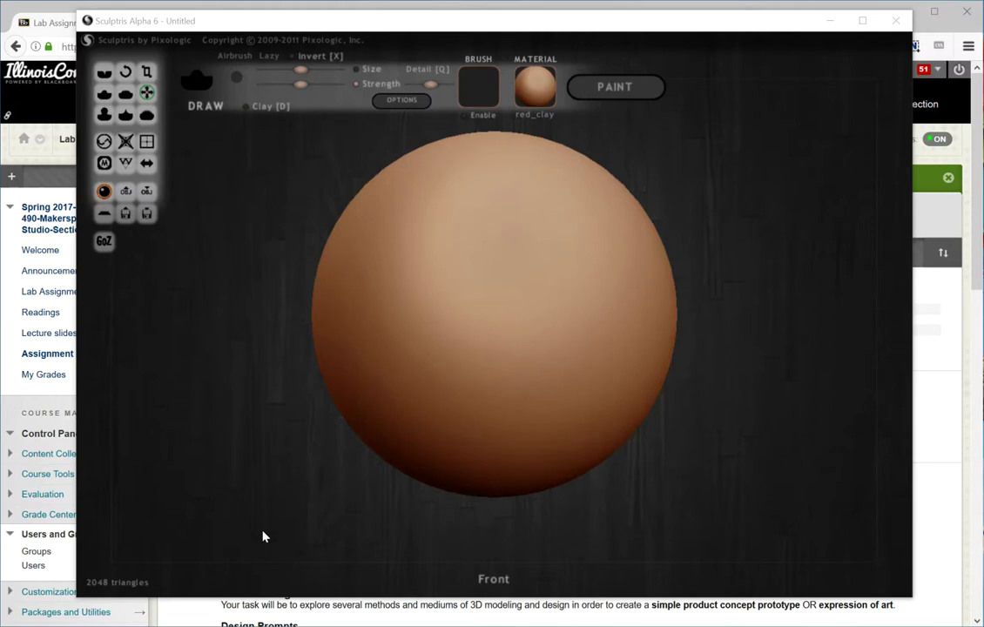
Raise curving ridges over the front of the clay sphere with the Draw brush.
{"action": "left_click", "coordinate": [435, 378]}
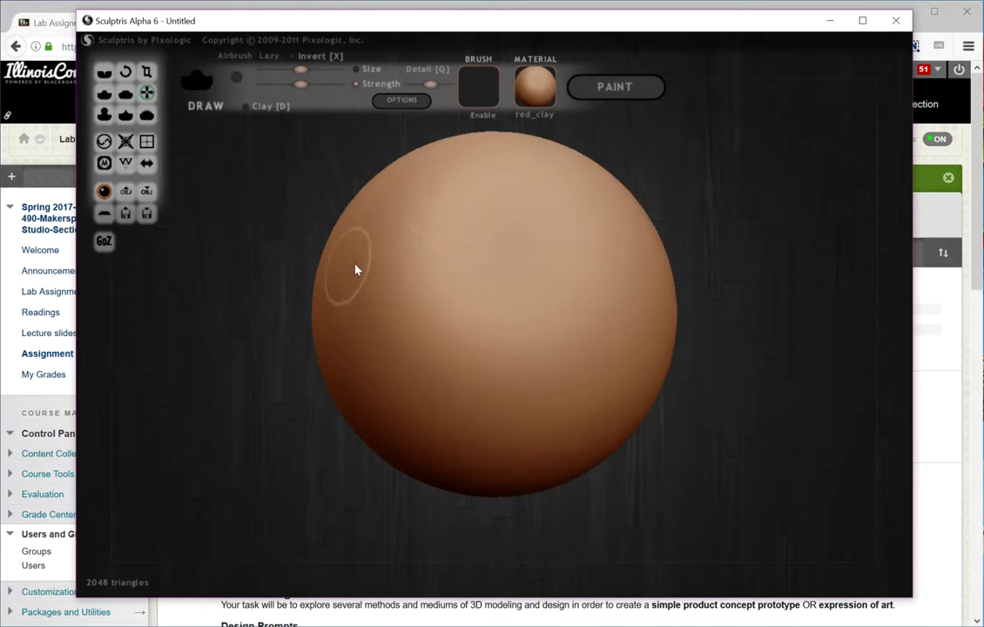
{"action": "mouse_move", "coordinate": [355, 270]}
{"action": "left_mouse_down"}
{"action": "mouse_move", "coordinate": [384, 285]}
{"action": "mouse_move", "coordinate": [384, 345]}
{"action": "mouse_move", "coordinate": [502, 332]}
{"action": "left_mouse_up"}
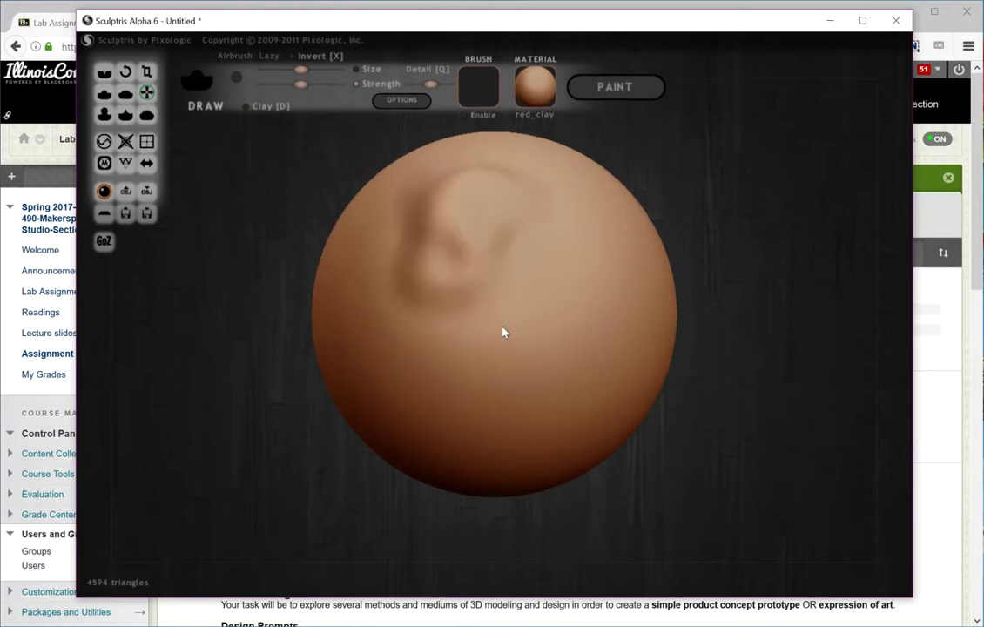
{"action": "mouse_move", "coordinate": [503, 331]}
{"action": "right_mouse_down"}
{"action": "mouse_move", "coordinate": [496, 364]}
{"action": "mouse_move", "coordinate": [439, 346]}
{"action": "mouse_move", "coordinate": [540, 358]}
{"action": "mouse_move", "coordinate": [526, 373]}
{"action": "mouse_move", "coordinate": [503, 366]}
{"action": "mouse_move", "coordinate": [544, 354]}
{"action": "mouse_move", "coordinate": [522, 343]}
{"action": "mouse_move", "coordinate": [531, 352]}
{"action": "mouse_move", "coordinate": [544, 332]}
{"action": "mouse_move", "coordinate": [527, 327]}
{"action": "mouse_move", "coordinate": [554, 330]}
{"action": "right_mouse_up"}
{"action": "left_click_drag", "start_coordinate": [445, 400], "coordinate": [390, 336]}
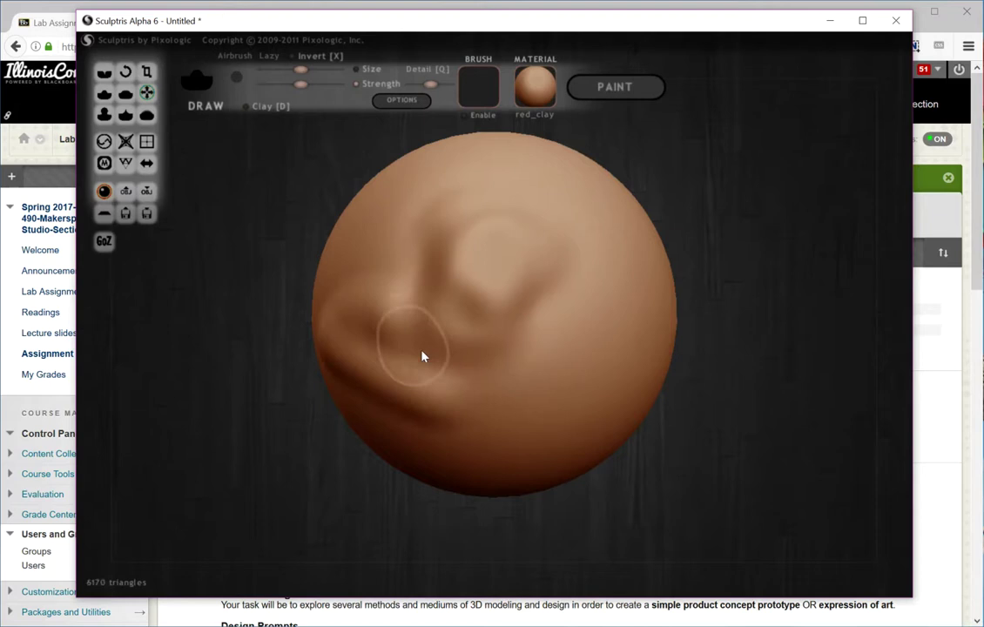
{"action": "mouse_move", "coordinate": [413, 383]}
{"action": "left_mouse_down"}
{"action": "mouse_move", "coordinate": [521, 457]}
{"action": "mouse_move", "coordinate": [547, 440]}
{"action": "left_mouse_up"}
{"action": "left_click_drag", "start_coordinate": [567, 362], "coordinate": [625, 317]}
{"action": "mouse_move", "coordinate": [588, 408]}
{"action": "left_mouse_down"}
{"action": "mouse_move", "coordinate": [387, 266]}
{"action": "mouse_move", "coordinate": [375, 222]}
{"action": "mouse_move", "coordinate": [615, 255]}
{"action": "mouse_move", "coordinate": [422, 218]}
{"action": "left_mouse_up"}
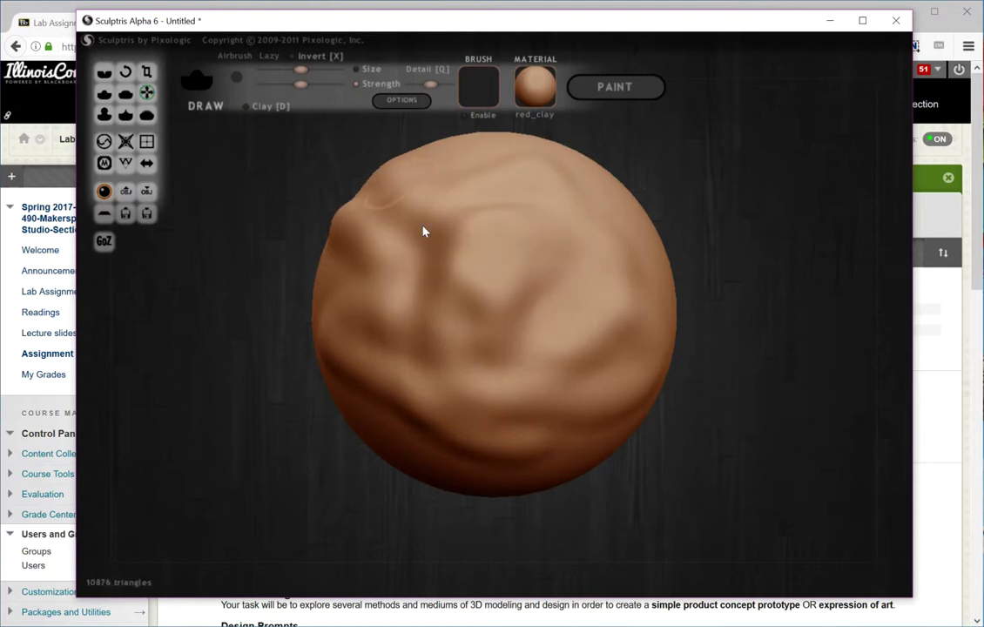
Extend the raised Draw-brush lumps around the remaining sides of the sphere for an uneven, rock-like surface.
{"action": "right_click_drag", "start_coordinate": [444, 366], "coordinate": [523, 338]}
{"action": "mouse_move", "coordinate": [461, 431]}
{"action": "left_mouse_down"}
{"action": "mouse_move", "coordinate": [347, 357]}
{"action": "mouse_move", "coordinate": [398, 358]}
{"action": "mouse_move", "coordinate": [345, 440]}
{"action": "mouse_move", "coordinate": [420, 318]}
{"action": "left_mouse_up"}
{"action": "right_click_drag", "start_coordinate": [414, 296], "coordinate": [439, 392]}
{"action": "mouse_move", "coordinate": [355, 326]}
{"action": "left_mouse_down"}
{"action": "mouse_move", "coordinate": [346, 273]}
{"action": "mouse_move", "coordinate": [369, 164]}
{"action": "mouse_move", "coordinate": [419, 214]}
{"action": "left_mouse_up"}
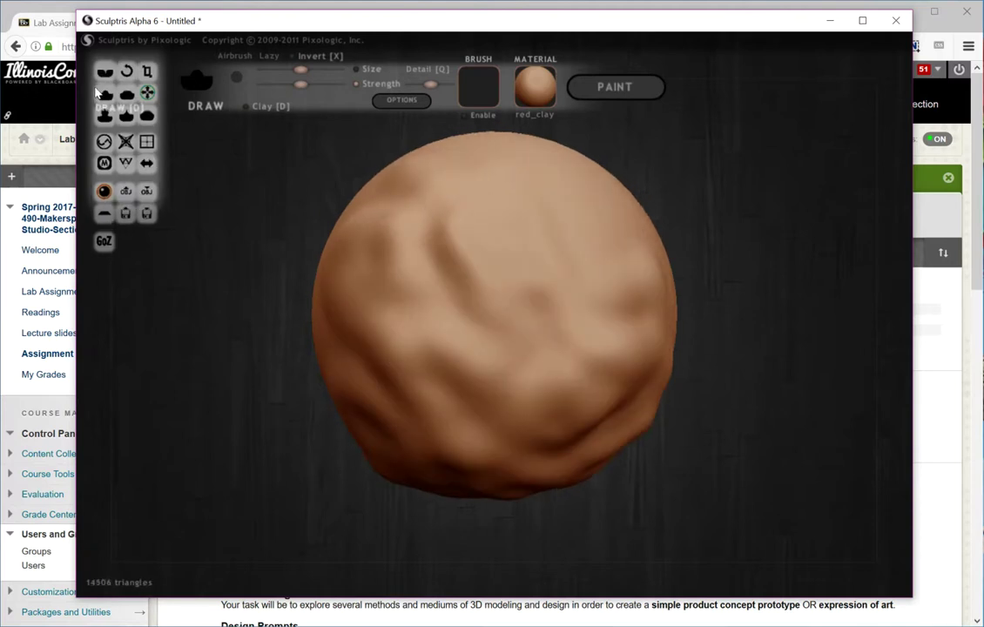
{"action": "mouse_move", "coordinate": [313, 349]}
{"action": "left_mouse_down"}
{"action": "mouse_move", "coordinate": [386, 373]}
{"action": "mouse_move", "coordinate": [613, 253]}
{"action": "mouse_move", "coordinate": [301, 280]}
{"action": "mouse_move", "coordinate": [365, 260]}
{"action": "mouse_move", "coordinate": [386, 332]}
{"action": "mouse_move", "coordinate": [540, 207]}
{"action": "mouse_move", "coordinate": [453, 251]}
{"action": "mouse_move", "coordinate": [365, 341]}
{"action": "mouse_move", "coordinate": [341, 286]}
{"action": "mouse_move", "coordinate": [369, 241]}
{"action": "left_mouse_up"}
{"action": "mouse_move", "coordinate": [499, 323]}
{"action": "right_mouse_down"}
{"action": "mouse_move", "coordinate": [494, 316]}
{"action": "mouse_move", "coordinate": [547, 336]}
{"action": "mouse_move", "coordinate": [540, 463]}
{"action": "right_mouse_up"}
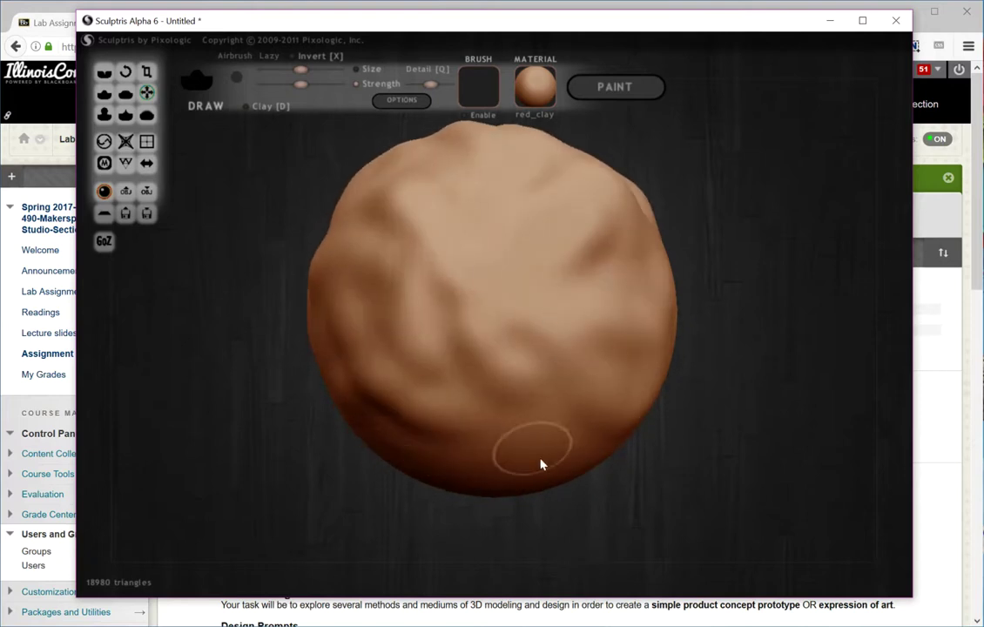
{"action": "left_click_drag", "start_coordinate": [540, 463], "coordinate": [378, 444]}
{"action": "mouse_move", "coordinate": [414, 427]}
{"action": "right_mouse_down"}
{"action": "mouse_move", "coordinate": [494, 378]}
{"action": "mouse_move", "coordinate": [565, 430]}
{"action": "mouse_move", "coordinate": [533, 332]}
{"action": "mouse_move", "coordinate": [467, 402]}
{"action": "mouse_move", "coordinate": [453, 397]}
{"action": "mouse_move", "coordinate": [531, 393]}
{"action": "mouse_move", "coordinate": [514, 367]}
{"action": "right_mouse_up"}
{"action": "left_click_drag", "start_coordinate": [514, 367], "coordinate": [574, 256]}
{"action": "mouse_move", "coordinate": [547, 303]}
{"action": "right_mouse_down"}
{"action": "mouse_move", "coordinate": [527, 310]}
{"action": "mouse_move", "coordinate": [597, 348]}
{"action": "right_mouse_up"}
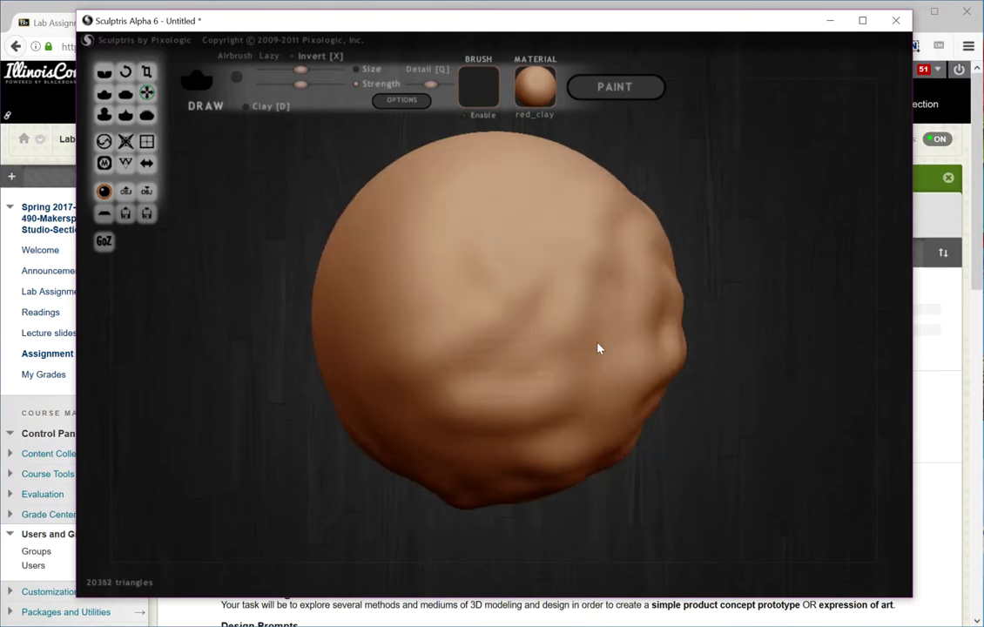
{"action": "mouse_move", "coordinate": [522, 396]}
{"action": "left_mouse_down"}
{"action": "mouse_move", "coordinate": [378, 345]}
{"action": "mouse_move", "coordinate": [379, 401]}
{"action": "left_mouse_up"}
{"action": "mouse_move", "coordinate": [400, 414]}
{"action": "right_mouse_down"}
{"action": "mouse_move", "coordinate": [419, 317]}
{"action": "mouse_move", "coordinate": [407, 290]}
{"action": "right_mouse_up"}
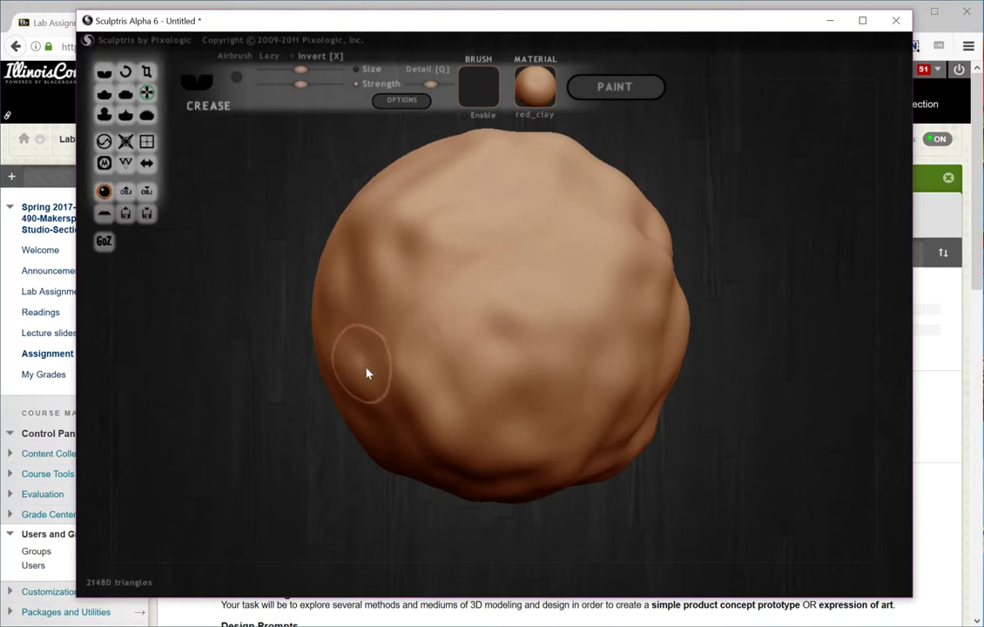
Carve a few small creases across the middle of the lumpy sphere with the Crease brush.
{"action": "left_click_drag", "start_coordinate": [394, 364], "coordinate": [516, 388]}
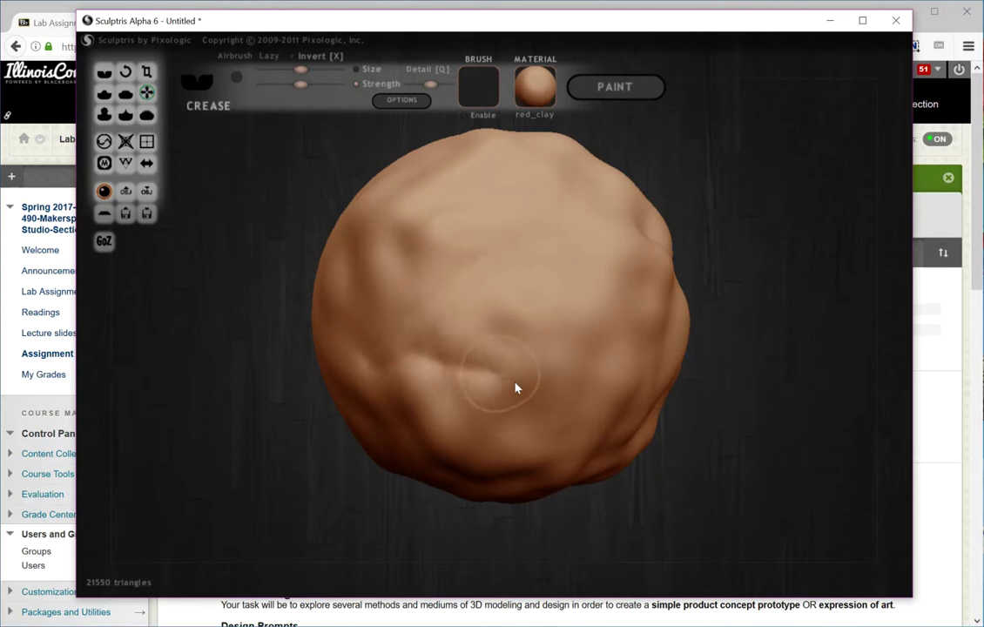
{"action": "left_click_drag", "start_coordinate": [383, 370], "coordinate": [498, 362]}
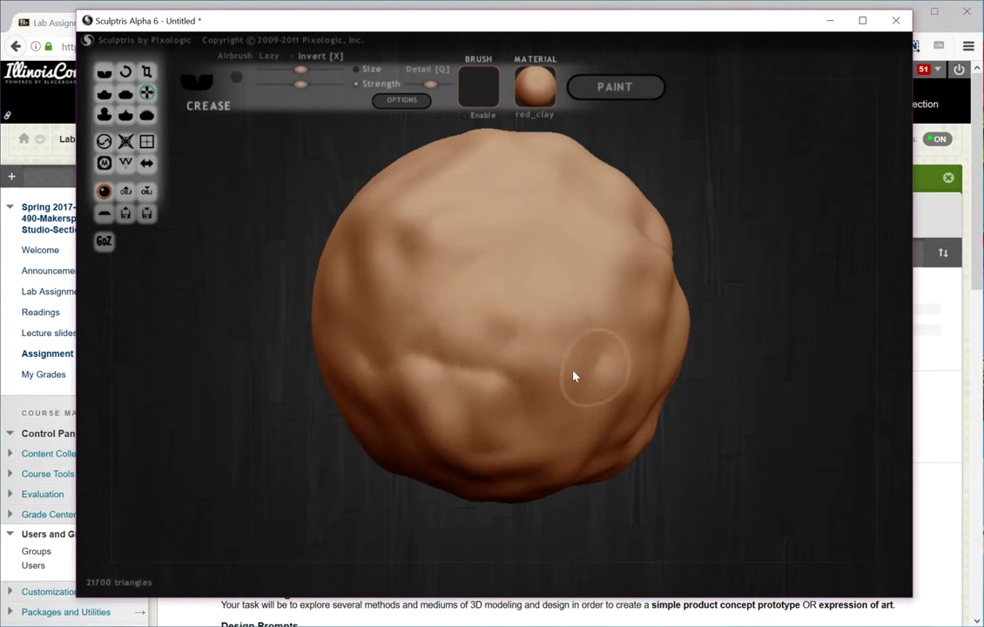
{"action": "left_click_drag", "start_coordinate": [573, 376], "coordinate": [528, 318]}
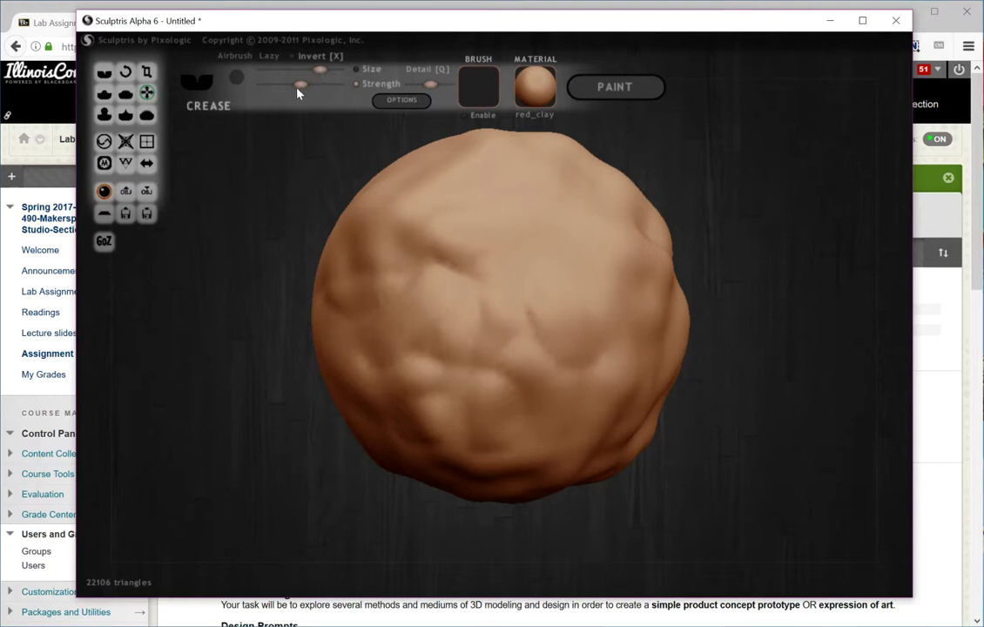
Increase the Crease brush's size and strength and cut long, deep grooves into several sides of the form.
{"action": "left_click_drag", "start_coordinate": [300, 84], "coordinate": [320, 84]}
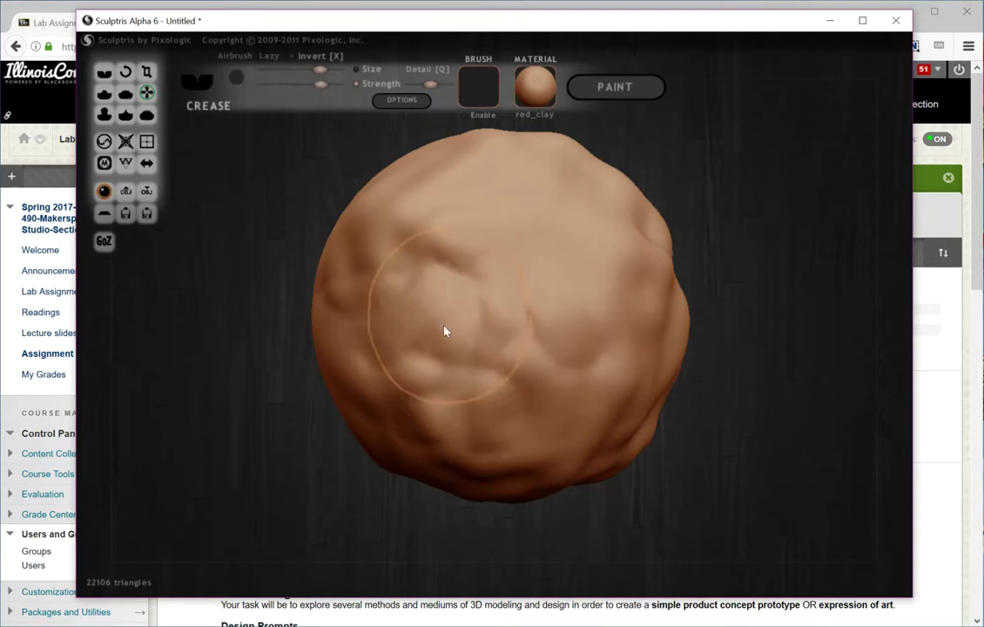
{"action": "mouse_move", "coordinate": [446, 329]}
{"action": "left_mouse_down"}
{"action": "mouse_move", "coordinate": [509, 316]}
{"action": "mouse_move", "coordinate": [577, 279]}
{"action": "left_mouse_up"}
{"action": "left_click_drag", "start_coordinate": [518, 286], "coordinate": [363, 431]}
{"action": "mouse_move", "coordinate": [476, 340]}
{"action": "right_mouse_down"}
{"action": "mouse_move", "coordinate": [468, 391]}
{"action": "mouse_move", "coordinate": [437, 338]}
{"action": "mouse_move", "coordinate": [452, 324]}
{"action": "right_mouse_up"}
{"action": "mouse_move", "coordinate": [394, 391]}
{"action": "left_mouse_down"}
{"action": "mouse_move", "coordinate": [394, 429]}
{"action": "mouse_move", "coordinate": [374, 378]}
{"action": "left_mouse_up"}
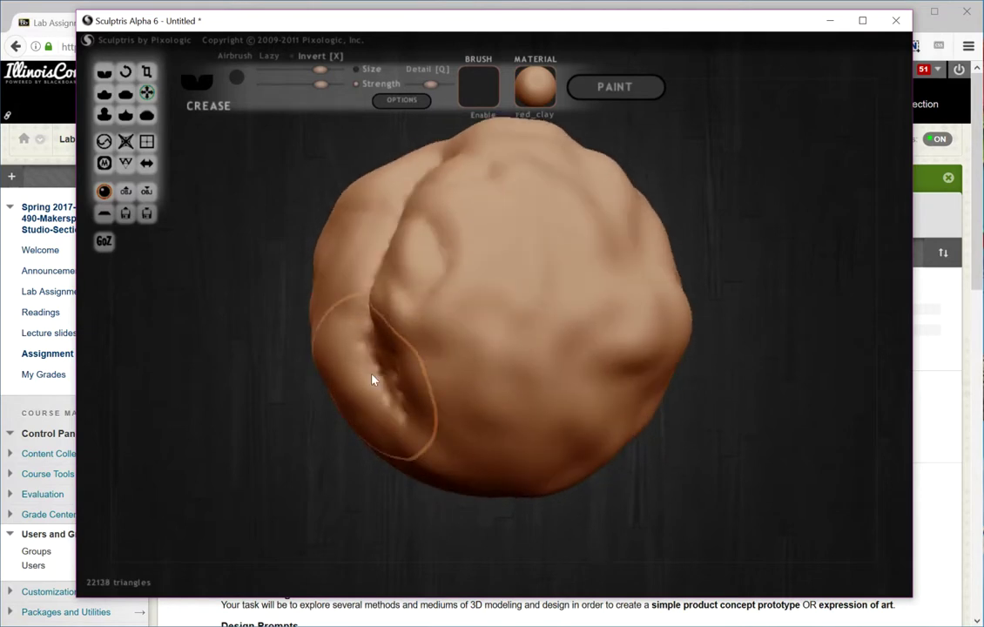
{"action": "right_click_drag", "start_coordinate": [417, 158], "coordinate": [511, 315]}
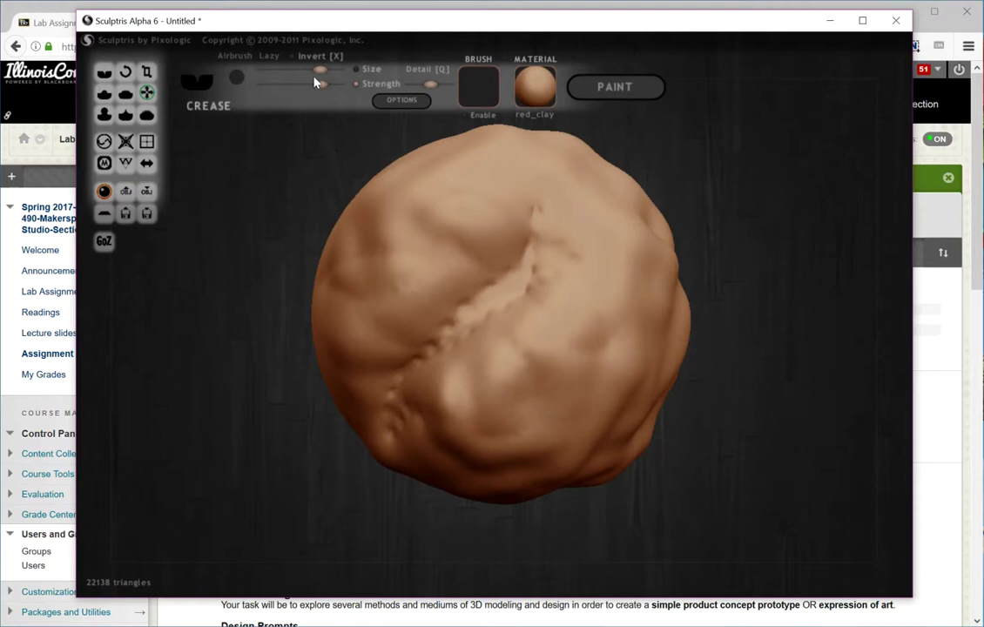
{"action": "right_click_drag", "start_coordinate": [527, 290], "coordinate": [499, 252]}
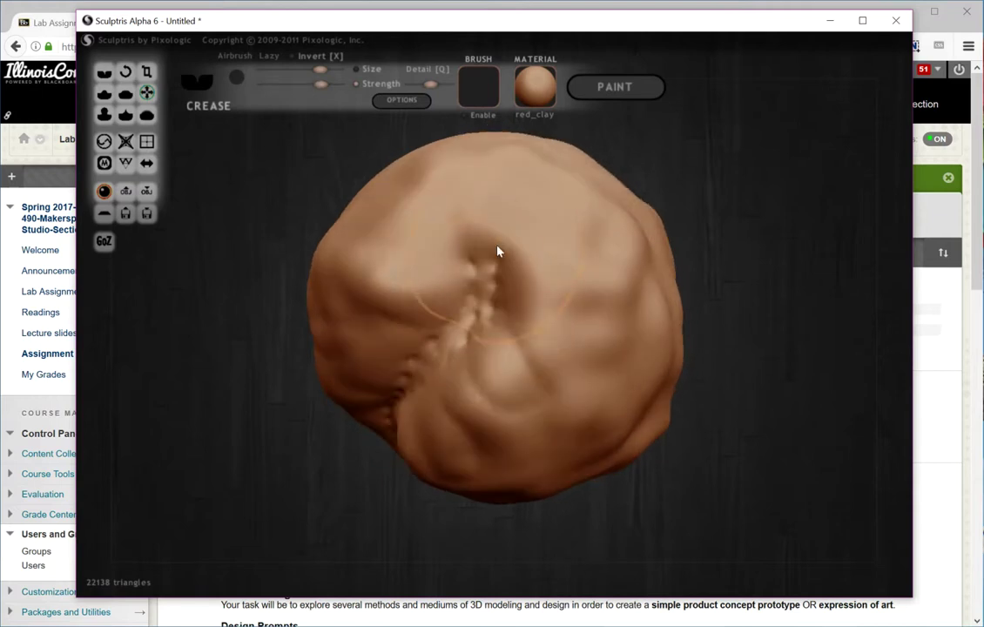
{"action": "mouse_move", "coordinate": [537, 210]}
{"action": "left_mouse_down"}
{"action": "mouse_move", "coordinate": [521, 241]}
{"action": "mouse_move", "coordinate": [518, 189]}
{"action": "mouse_move", "coordinate": [439, 232]}
{"action": "mouse_move", "coordinate": [498, 292]}
{"action": "left_mouse_up"}
{"action": "right_click_drag", "start_coordinate": [498, 297], "coordinate": [450, 269]}
{"action": "left_click_drag", "start_coordinate": [452, 265], "coordinate": [562, 283]}
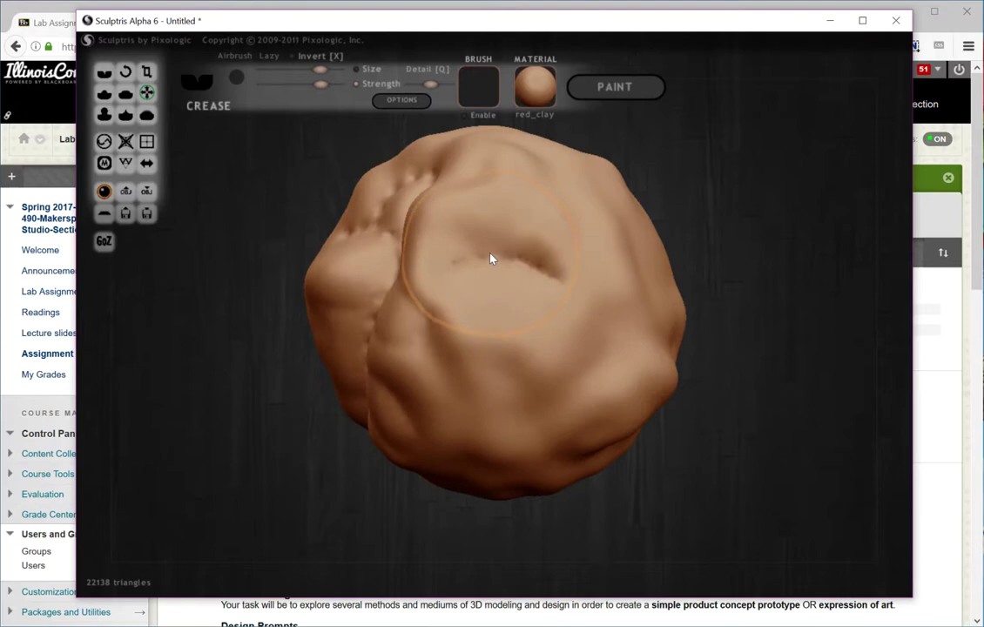
Level the bumps on the grooved side of the form into broad flat areas with the Flatten brush.
{"action": "left_click", "coordinate": [126, 95]}
{"action": "mouse_move", "coordinate": [454, 318]}
{"action": "left_mouse_down"}
{"action": "mouse_move", "coordinate": [417, 286]}
{"action": "mouse_move", "coordinate": [367, 308]}
{"action": "mouse_move", "coordinate": [524, 262]}
{"action": "mouse_move", "coordinate": [477, 278]}
{"action": "left_mouse_up"}
{"action": "mouse_move", "coordinate": [476, 307]}
{"action": "right_mouse_down"}
{"action": "mouse_move", "coordinate": [560, 301]}
{"action": "mouse_move", "coordinate": [434, 252]}
{"action": "mouse_move", "coordinate": [466, 215]}
{"action": "mouse_move", "coordinate": [459, 193]}
{"action": "mouse_move", "coordinate": [466, 228]}
{"action": "right_mouse_up"}
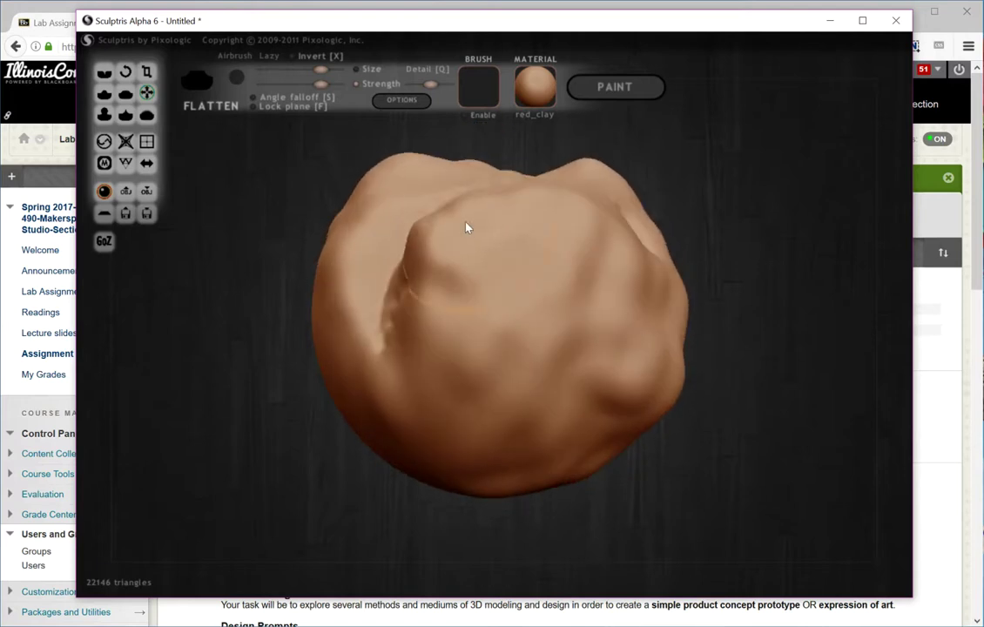
{"action": "left_click_drag", "start_coordinate": [465, 222], "coordinate": [461, 222]}
{"action": "mouse_move", "coordinate": [462, 222]}
{"action": "right_mouse_down"}
{"action": "mouse_move", "coordinate": [457, 255]}
{"action": "mouse_move", "coordinate": [462, 172]}
{"action": "mouse_move", "coordinate": [505, 226]}
{"action": "mouse_move", "coordinate": [472, 277]}
{"action": "right_mouse_up"}
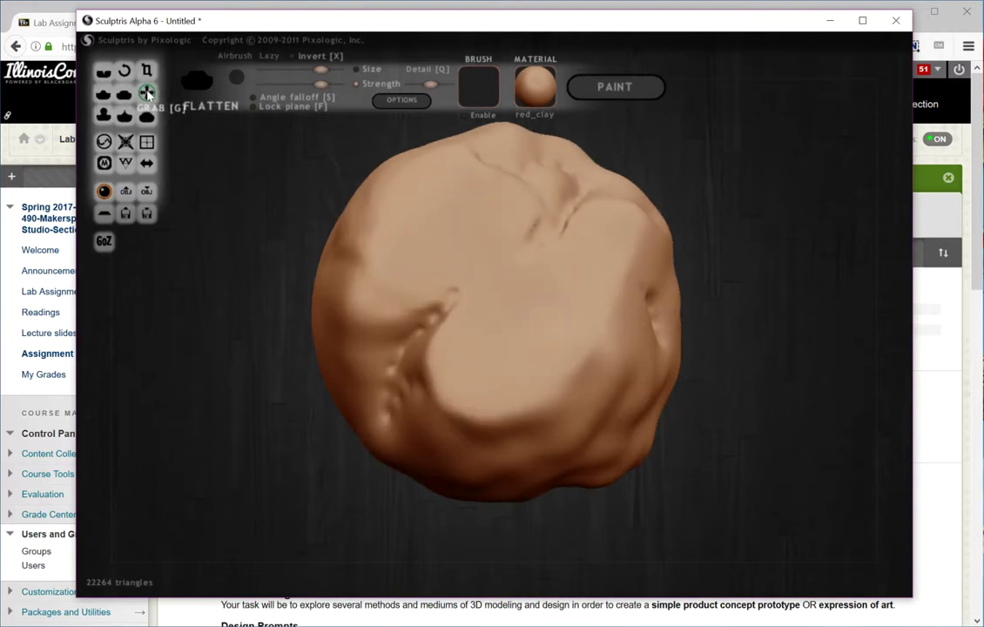
Soften the jagged grooves and hard edges around the form with the Smooth brush.
{"action": "left_click", "coordinate": [148, 118]}
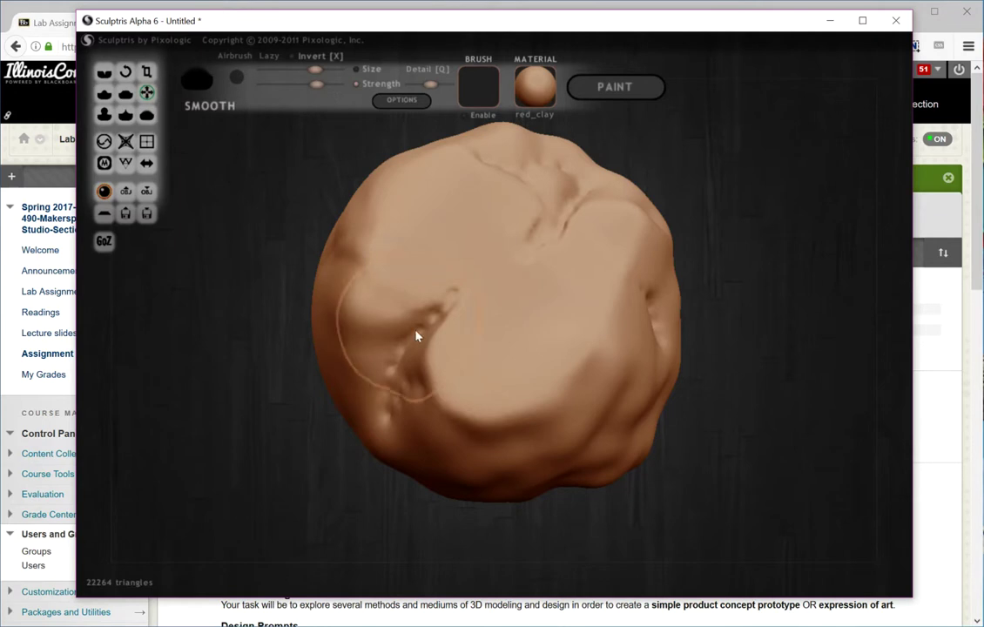
{"action": "mouse_move", "coordinate": [415, 333]}
{"action": "left_mouse_down"}
{"action": "mouse_move", "coordinate": [393, 383]}
{"action": "mouse_move", "coordinate": [466, 294]}
{"action": "mouse_move", "coordinate": [406, 425]}
{"action": "mouse_move", "coordinate": [349, 324]}
{"action": "left_mouse_up"}
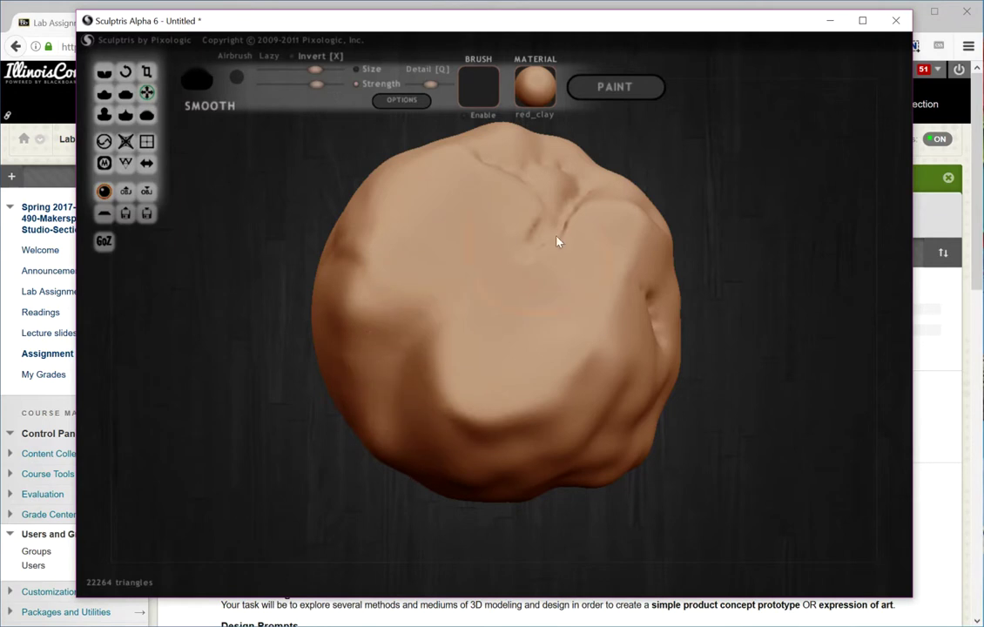
{"action": "right_click_drag", "start_coordinate": [560, 199], "coordinate": [581, 278]}
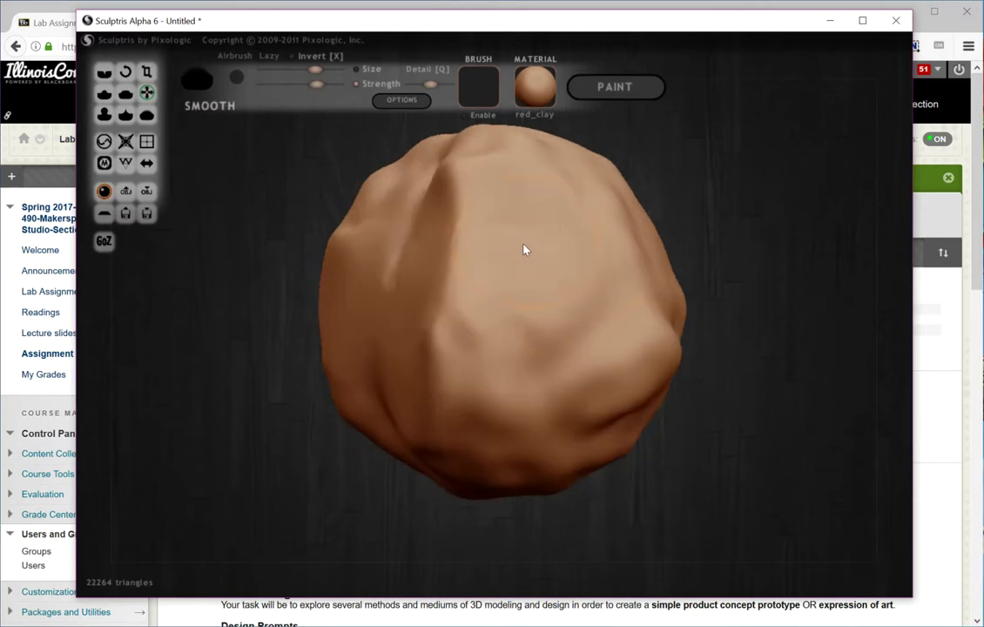
{"action": "mouse_move", "coordinate": [523, 250]}
{"action": "right_mouse_down"}
{"action": "mouse_move", "coordinate": [508, 342]}
{"action": "mouse_move", "coordinate": [437, 321]}
{"action": "mouse_move", "coordinate": [492, 286]}
{"action": "right_mouse_up"}
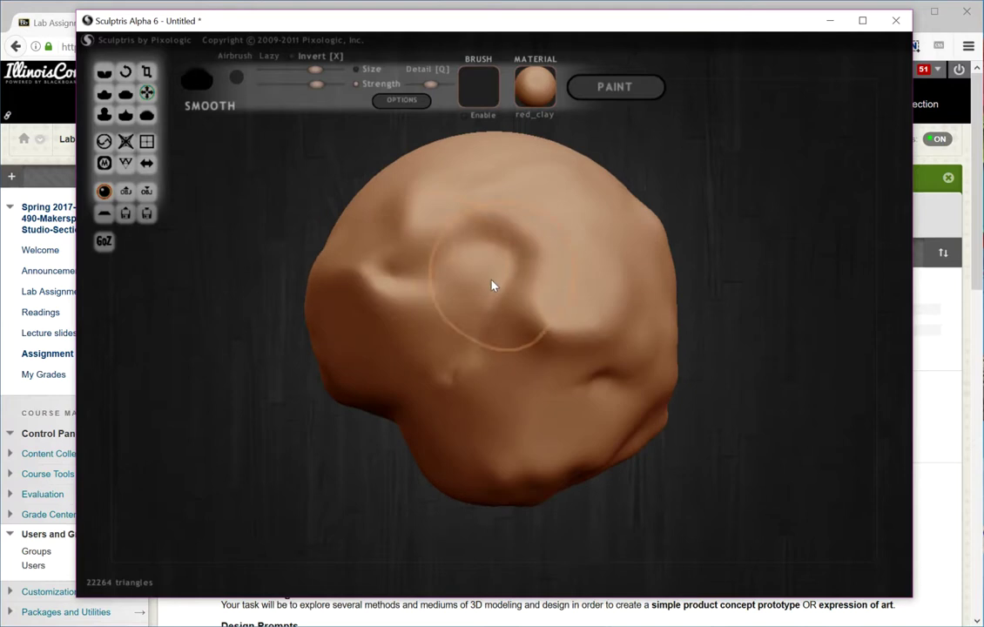
{"action": "right_click_drag", "start_coordinate": [418, 324], "coordinate": [503, 332]}
{"action": "mouse_move", "coordinate": [374, 301]}
{"action": "right_mouse_down"}
{"action": "mouse_move", "coordinate": [486, 300]}
{"action": "mouse_move", "coordinate": [499, 328]}
{"action": "right_mouse_up"}
{"action": "mouse_move", "coordinate": [492, 378]}
{"action": "right_mouse_down"}
{"action": "mouse_move", "coordinate": [479, 320]}
{"action": "mouse_move", "coordinate": [465, 374]}
{"action": "mouse_move", "coordinate": [433, 266]}
{"action": "right_mouse_up"}
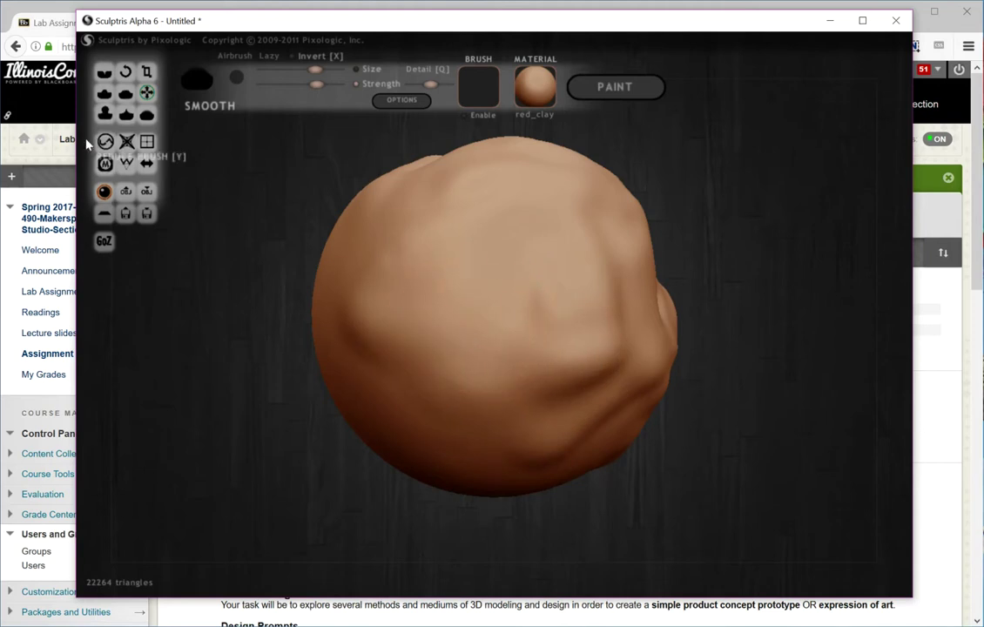
Pull several pointed horns outward from the smoother side of the form with the Grab tool.
{"action": "left_click", "coordinate": [147, 92]}
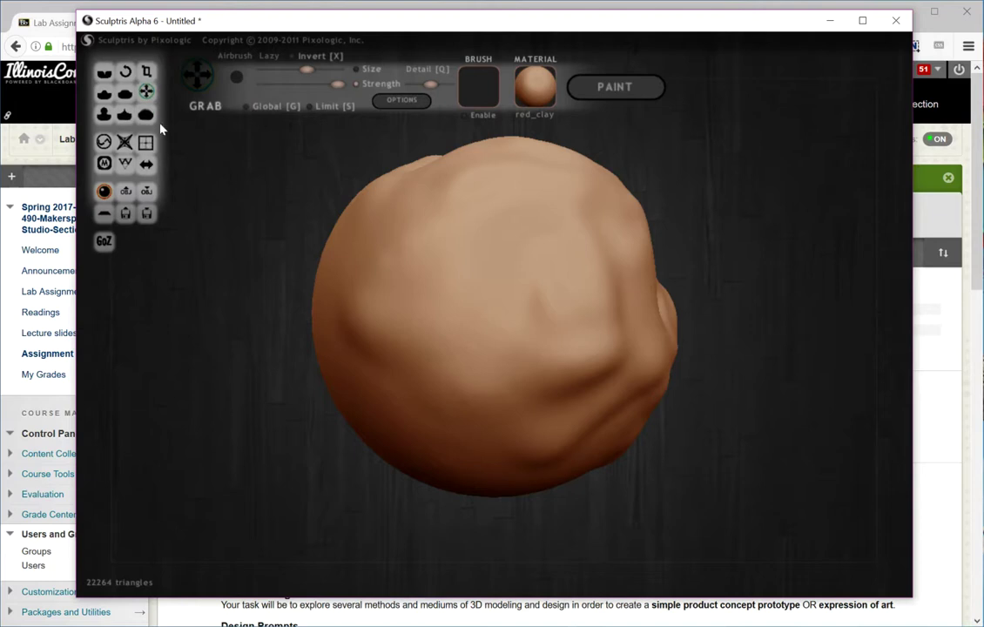
{"action": "mouse_move", "coordinate": [370, 329]}
{"action": "left_mouse_down"}
{"action": "mouse_move", "coordinate": [290, 334]}
{"action": "mouse_move", "coordinate": [260, 318]}
{"action": "left_mouse_up"}
{"action": "mouse_move", "coordinate": [335, 353]}
{"action": "middle_mouse_down"}
{"action": "mouse_move", "coordinate": [371, 335]}
{"action": "mouse_move", "coordinate": [392, 270]}
{"action": "middle_mouse_up"}
{"action": "mouse_move", "coordinate": [378, 357]}
{"action": "left_mouse_down"}
{"action": "mouse_move", "coordinate": [339, 369]}
{"action": "mouse_move", "coordinate": [296, 352]}
{"action": "left_mouse_up"}
{"action": "mouse_move", "coordinate": [348, 387]}
{"action": "middle_mouse_down"}
{"action": "mouse_move", "coordinate": [388, 392]}
{"action": "mouse_move", "coordinate": [390, 442]}
{"action": "middle_mouse_up"}
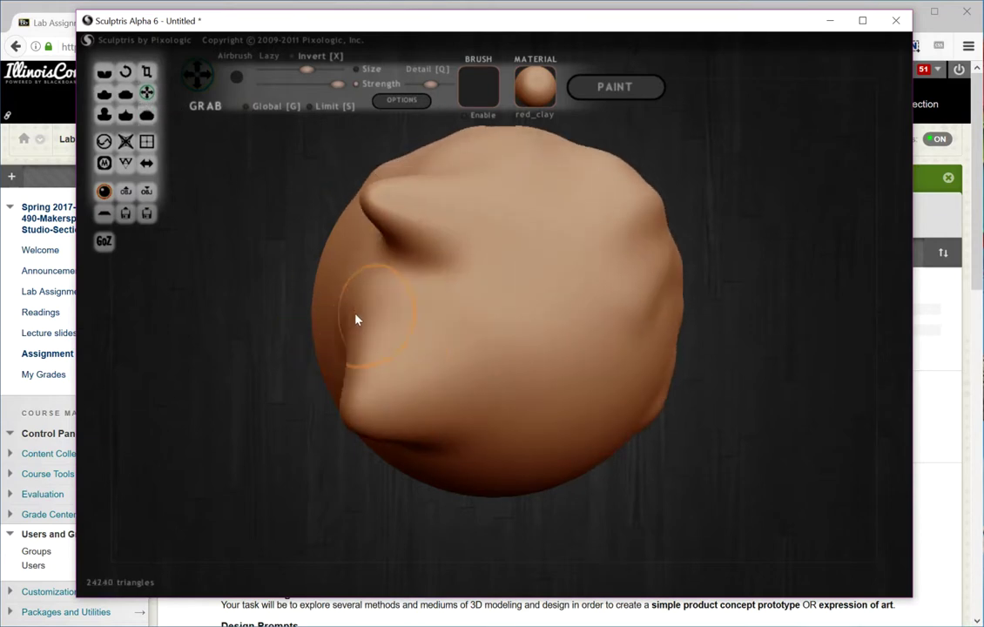
{"action": "left_click_drag", "start_coordinate": [356, 319], "coordinate": [304, 331]}
{"action": "mouse_move", "coordinate": [514, 348]}
{"action": "middle_mouse_down"}
{"action": "mouse_move", "coordinate": [487, 378]}
{"action": "mouse_move", "coordinate": [429, 384]}
{"action": "mouse_move", "coordinate": [448, 324]}
{"action": "middle_mouse_up"}
{"action": "left_click_drag", "start_coordinate": [418, 348], "coordinate": [392, 409]}
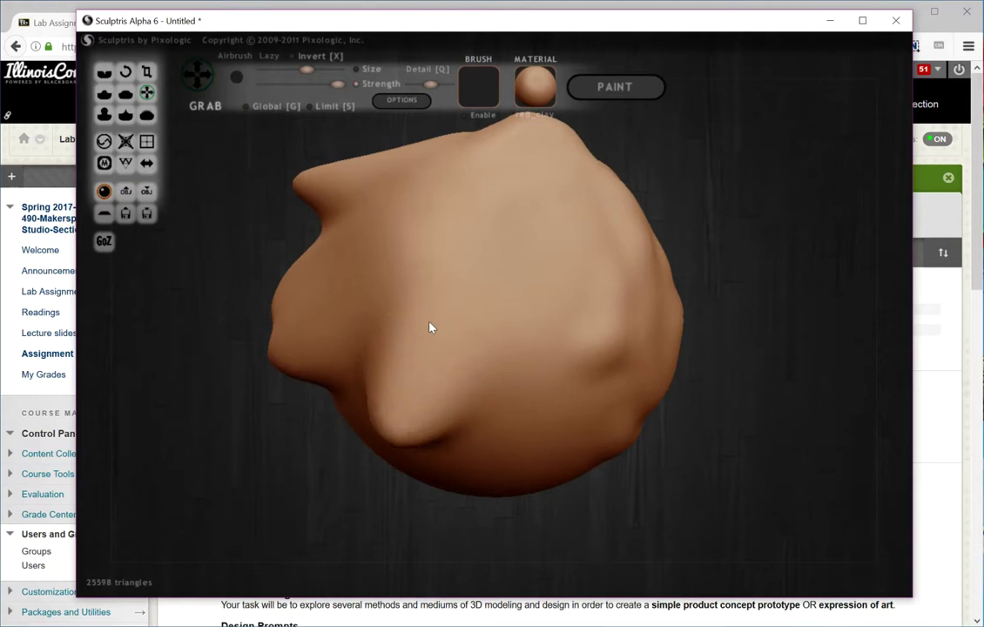
{"action": "middle_click_drag", "start_coordinate": [430, 328], "coordinate": [374, 335]}
{"action": "left_click_drag", "start_coordinate": [352, 342], "coordinate": [248, 307]}
{"action": "mouse_move", "coordinate": [395, 323]}
{"action": "middle_mouse_down"}
{"action": "mouse_move", "coordinate": [409, 369]}
{"action": "mouse_move", "coordinate": [505, 323]}
{"action": "mouse_move", "coordinate": [342, 321]}
{"action": "middle_mouse_up"}
{"action": "left_click_drag", "start_coordinate": [340, 270], "coordinate": [265, 222]}
{"action": "middle_click_drag", "start_coordinate": [357, 294], "coordinate": [370, 330]}
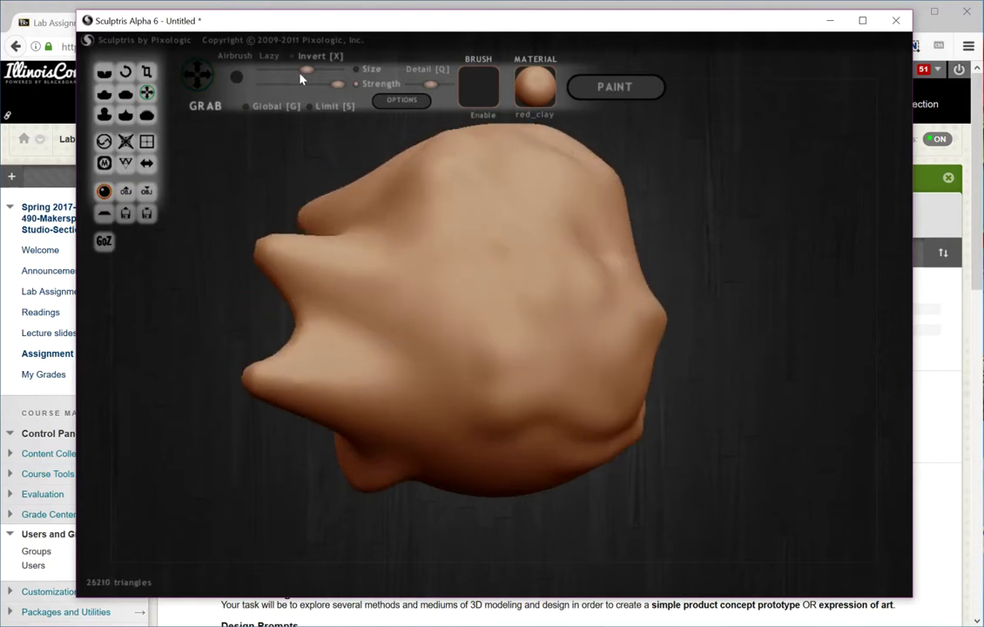
Enlarge the Grab brush and stretch large masses of the form outward into broad protrusions.
{"action": "mouse_move", "coordinate": [409, 431]}
{"action": "left_mouse_down"}
{"action": "mouse_move", "coordinate": [365, 453]}
{"action": "mouse_move", "coordinate": [331, 449]}
{"action": "left_mouse_up"}
{"action": "middle_click_drag", "start_coordinate": [305, 418], "coordinate": [361, 482]}
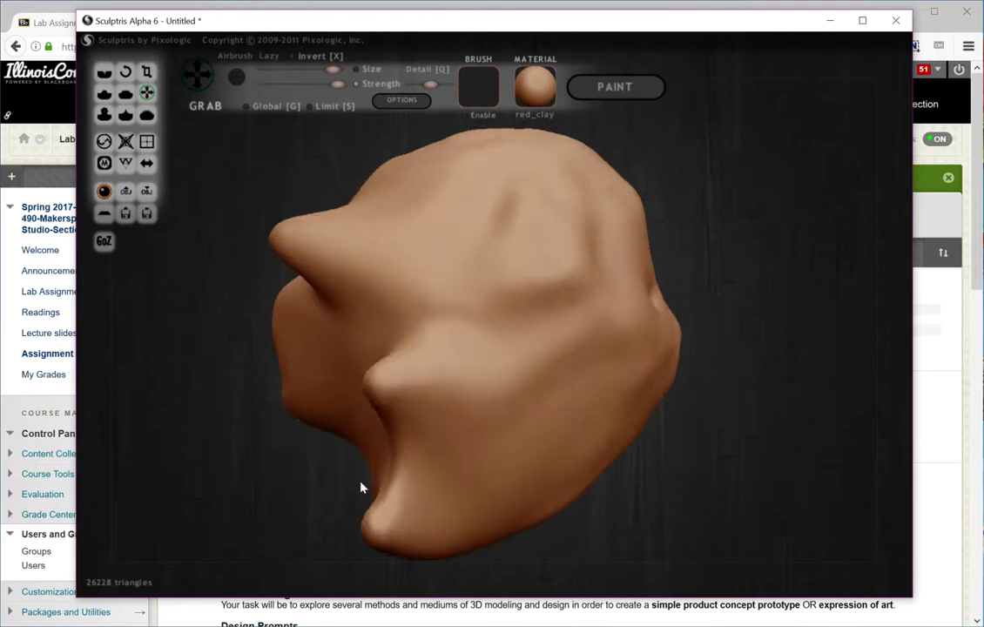
{"action": "left_click_drag", "start_coordinate": [365, 409], "coordinate": [240, 440]}
{"action": "mouse_move", "coordinate": [328, 422]}
{"action": "right_mouse_down"}
{"action": "mouse_move", "coordinate": [233, 161]}
{"action": "mouse_move", "coordinate": [494, 341]}
{"action": "mouse_move", "coordinate": [411, 327]}
{"action": "mouse_move", "coordinate": [389, 331]}
{"action": "mouse_move", "coordinate": [395, 353]}
{"action": "mouse_move", "coordinate": [483, 270]}
{"action": "mouse_move", "coordinate": [508, 406]}
{"action": "mouse_move", "coordinate": [411, 499]}
{"action": "mouse_move", "coordinate": [453, 470]}
{"action": "mouse_move", "coordinate": [378, 365]}
{"action": "mouse_move", "coordinate": [382, 306]}
{"action": "mouse_move", "coordinate": [273, 354]}
{"action": "mouse_move", "coordinate": [440, 236]}
{"action": "right_mouse_up"}
{"action": "left_click_drag", "start_coordinate": [473, 228], "coordinate": [554, 167]}
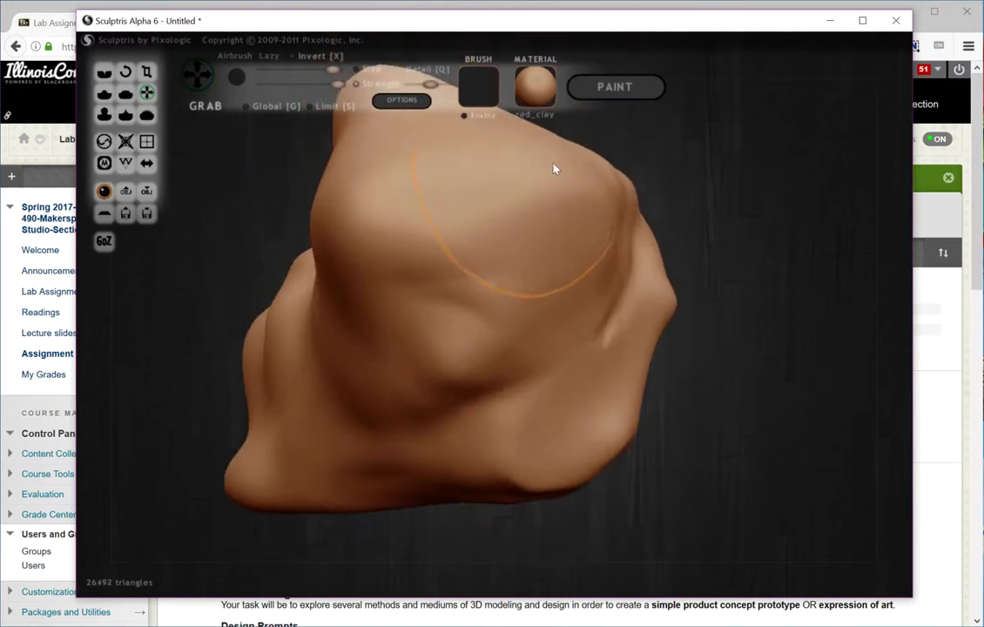
{"action": "left_click_drag", "start_coordinate": [562, 353], "coordinate": [710, 378]}
{"action": "left_click_drag", "start_coordinate": [583, 322], "coordinate": [427, 411]}
Push the broad face of the form inward with repeated Grab strokes to hollow out a deep bowl.
{"action": "mouse_move", "coordinate": [429, 411]}
{"action": "right_mouse_down"}
{"action": "mouse_move", "coordinate": [296, 388]}
{"action": "mouse_move", "coordinate": [558, 283]}
{"action": "mouse_move", "coordinate": [530, 332]}
{"action": "mouse_move", "coordinate": [595, 427]}
{"action": "mouse_move", "coordinate": [352, 270]}
{"action": "mouse_move", "coordinate": [542, 351]}
{"action": "mouse_move", "coordinate": [466, 362]}
{"action": "mouse_move", "coordinate": [484, 365]}
{"action": "right_mouse_up"}
{"action": "left_click_drag", "start_coordinate": [484, 365], "coordinate": [388, 322]}
{"action": "left_click_drag", "start_coordinate": [434, 375], "coordinate": [370, 309]}
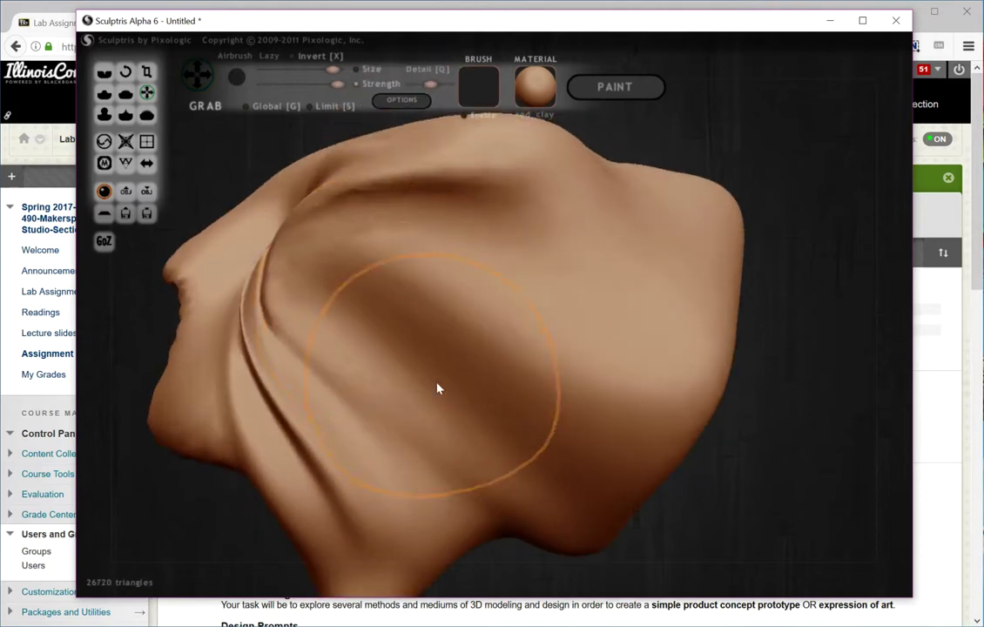
{"action": "right_click_drag", "start_coordinate": [437, 387], "coordinate": [463, 318]}
{"action": "left_click_drag", "start_coordinate": [463, 319], "coordinate": [409, 253]}
{"action": "right_click_drag", "start_coordinate": [436, 314], "coordinate": [447, 383]}
{"action": "mouse_move", "coordinate": [447, 383]}
{"action": "left_mouse_down"}
{"action": "mouse_move", "coordinate": [474, 306]}
{"action": "mouse_move", "coordinate": [467, 394]}
{"action": "mouse_move", "coordinate": [453, 328]}
{"action": "mouse_move", "coordinate": [473, 304]}
{"action": "mouse_move", "coordinate": [428, 386]}
{"action": "mouse_move", "coordinate": [478, 360]}
{"action": "left_mouse_up"}
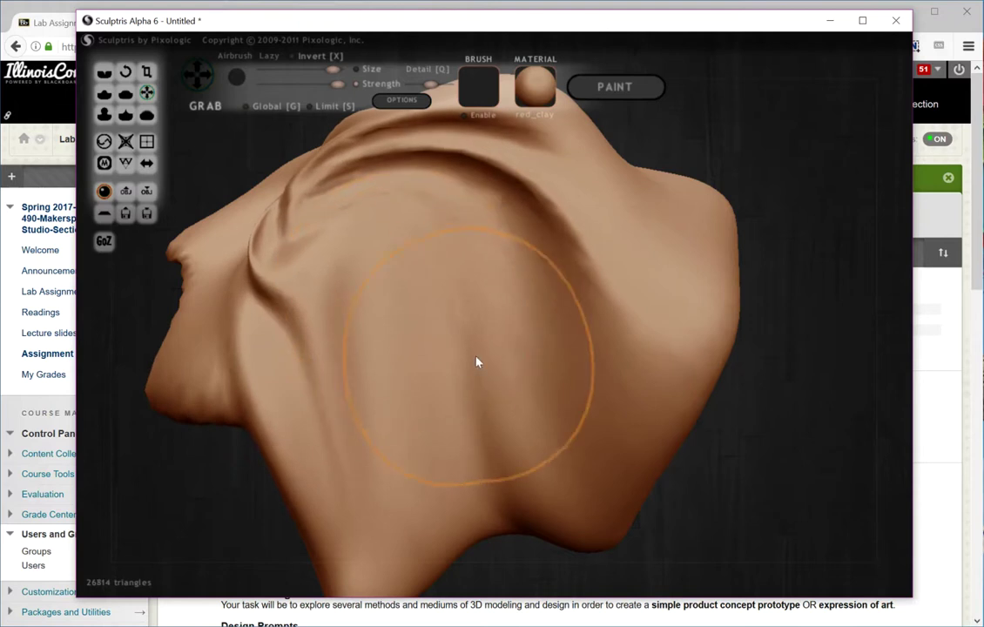
{"action": "mouse_move", "coordinate": [479, 361]}
{"action": "right_mouse_down"}
{"action": "mouse_move", "coordinate": [415, 328]}
{"action": "mouse_move", "coordinate": [511, 324]}
{"action": "right_mouse_up"}
{"action": "mouse_move", "coordinate": [511, 323]}
{"action": "left_mouse_down"}
{"action": "mouse_move", "coordinate": [413, 303]}
{"action": "mouse_move", "coordinate": [529, 270]}
{"action": "left_mouse_up"}
{"action": "right_click_drag", "start_coordinate": [529, 270], "coordinate": [572, 319]}
{"action": "mouse_move", "coordinate": [572, 318]}
{"action": "left_mouse_down"}
{"action": "mouse_move", "coordinate": [589, 301]}
{"action": "mouse_move", "coordinate": [534, 358]}
{"action": "mouse_move", "coordinate": [527, 379]}
{"action": "mouse_move", "coordinate": [492, 326]}
{"action": "mouse_move", "coordinate": [446, 355]}
{"action": "left_mouse_up"}
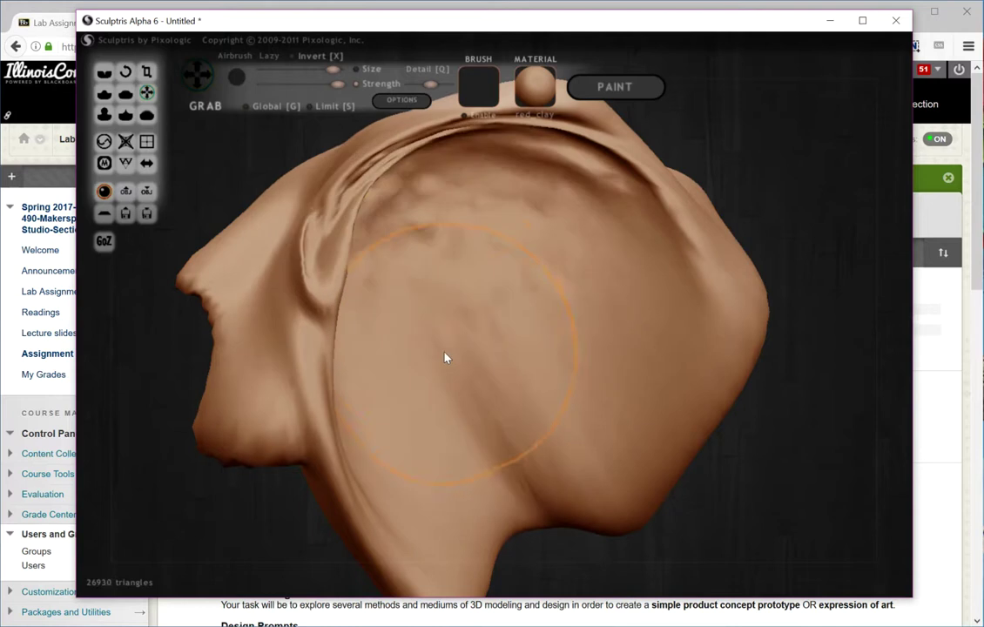
{"action": "mouse_move", "coordinate": [446, 355]}
{"action": "right_mouse_down"}
{"action": "mouse_move", "coordinate": [419, 300]}
{"action": "mouse_move", "coordinate": [419, 344]}
{"action": "right_mouse_up"}
{"action": "left_click_drag", "start_coordinate": [419, 344], "coordinate": [454, 349]}
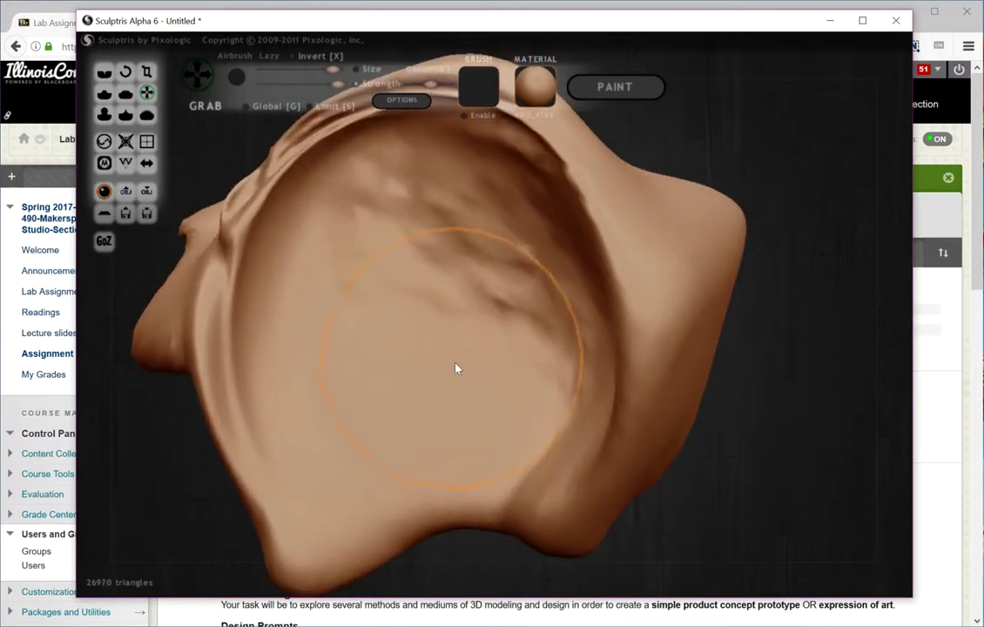
{"action": "mouse_move", "coordinate": [455, 367]}
{"action": "right_mouse_down"}
{"action": "mouse_move", "coordinate": [342, 401]}
{"action": "mouse_move", "coordinate": [325, 317]}
{"action": "mouse_move", "coordinate": [388, 297]}
{"action": "right_mouse_up"}
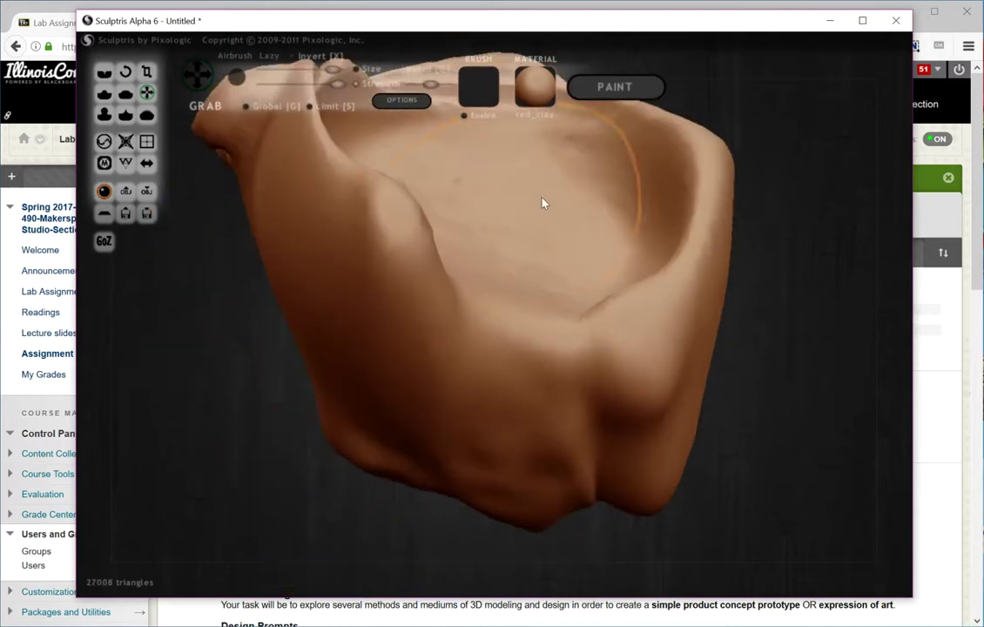
{"action": "mouse_move", "coordinate": [541, 202]}
{"action": "right_mouse_down"}
{"action": "mouse_move", "coordinate": [479, 303]}
{"action": "mouse_move", "coordinate": [485, 354]}
{"action": "right_mouse_up"}
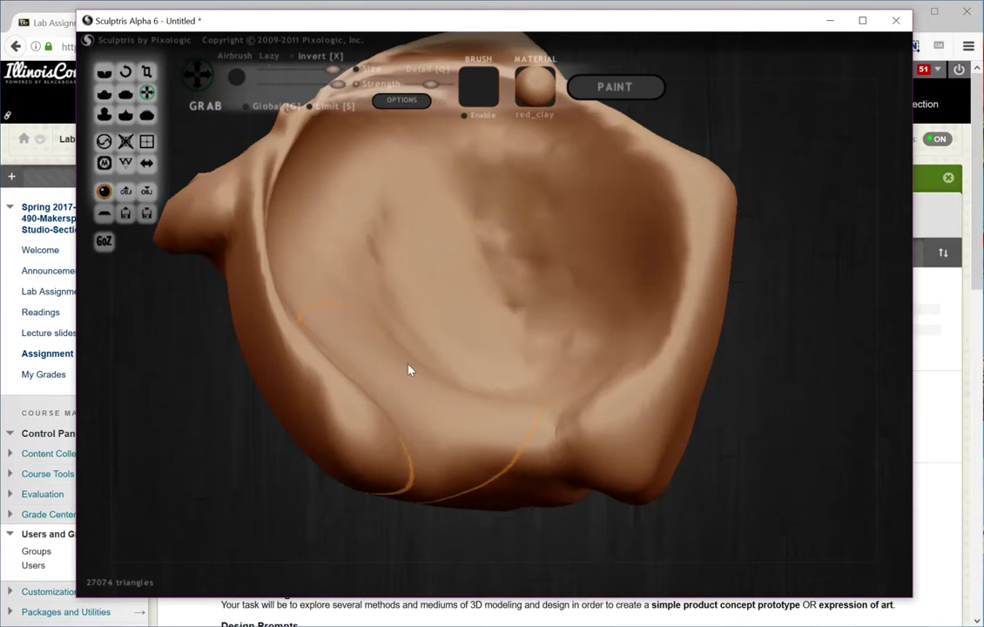
Deepen the bowl and reshape its inner walls with further Grab strokes, undoing the last stroke.
{"action": "mouse_move", "coordinate": [408, 364]}
{"action": "left_mouse_down"}
{"action": "mouse_move", "coordinate": [460, 304]}
{"action": "mouse_move", "coordinate": [440, 346]}
{"action": "left_mouse_up"}
{"action": "right_click_drag", "start_coordinate": [440, 346], "coordinate": [414, 394]}
{"action": "left_click_drag", "start_coordinate": [414, 394], "coordinate": [476, 341]}
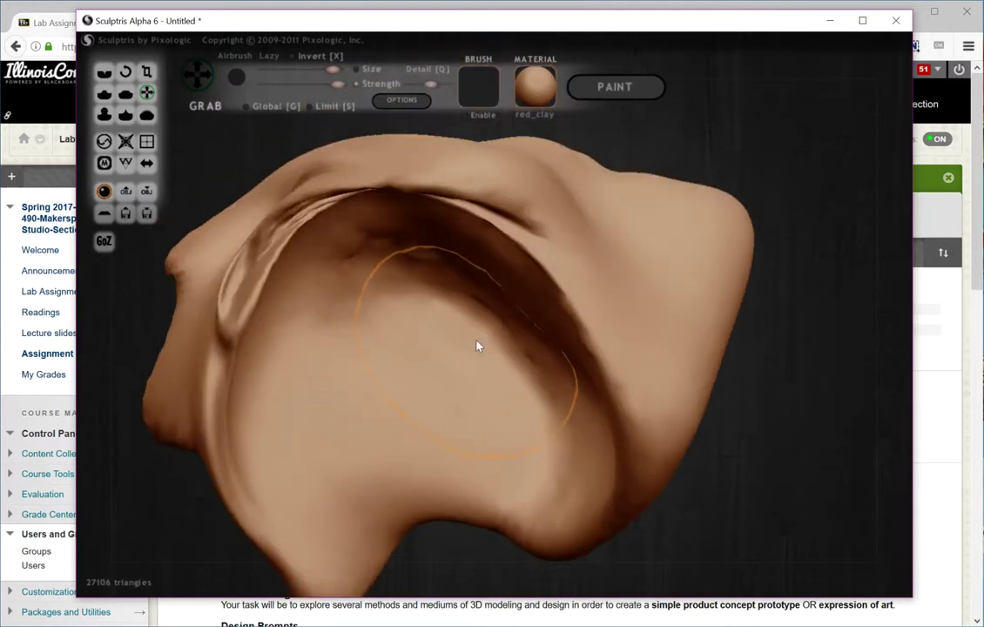
{"action": "mouse_move", "coordinate": [477, 346]}
{"action": "right_mouse_down"}
{"action": "mouse_move", "coordinate": [503, 336]}
{"action": "mouse_move", "coordinate": [516, 283]}
{"action": "right_mouse_up"}
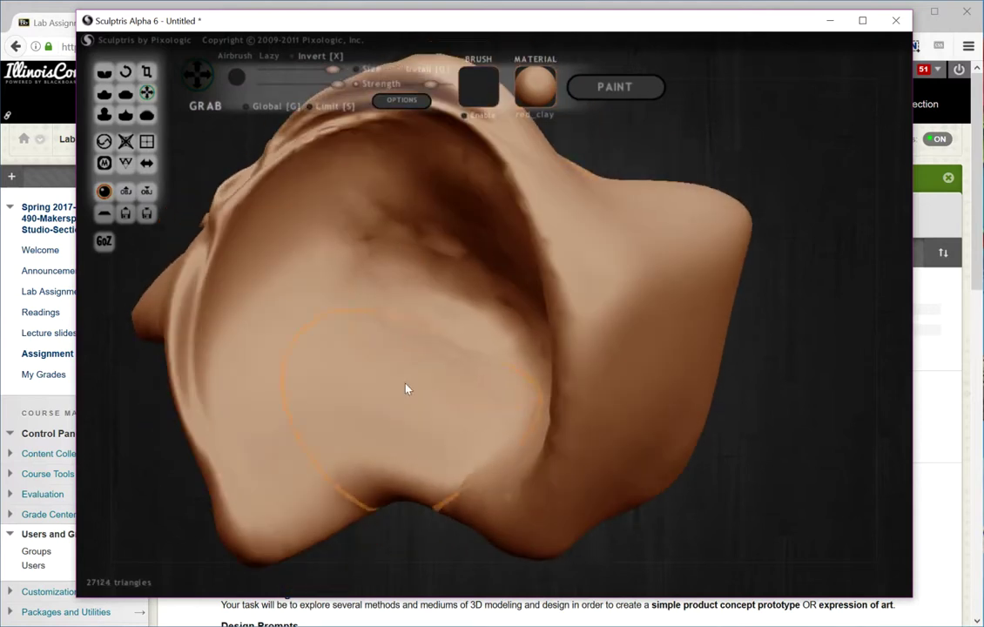
{"action": "mouse_move", "coordinate": [406, 388]}
{"action": "right_mouse_down"}
{"action": "mouse_move", "coordinate": [450, 340]}
{"action": "mouse_move", "coordinate": [522, 353]}
{"action": "mouse_move", "coordinate": [571, 290]}
{"action": "mouse_move", "coordinate": [492, 354]}
{"action": "mouse_move", "coordinate": [512, 352]}
{"action": "mouse_move", "coordinate": [397, 395]}
{"action": "mouse_move", "coordinate": [353, 372]}
{"action": "right_mouse_up"}
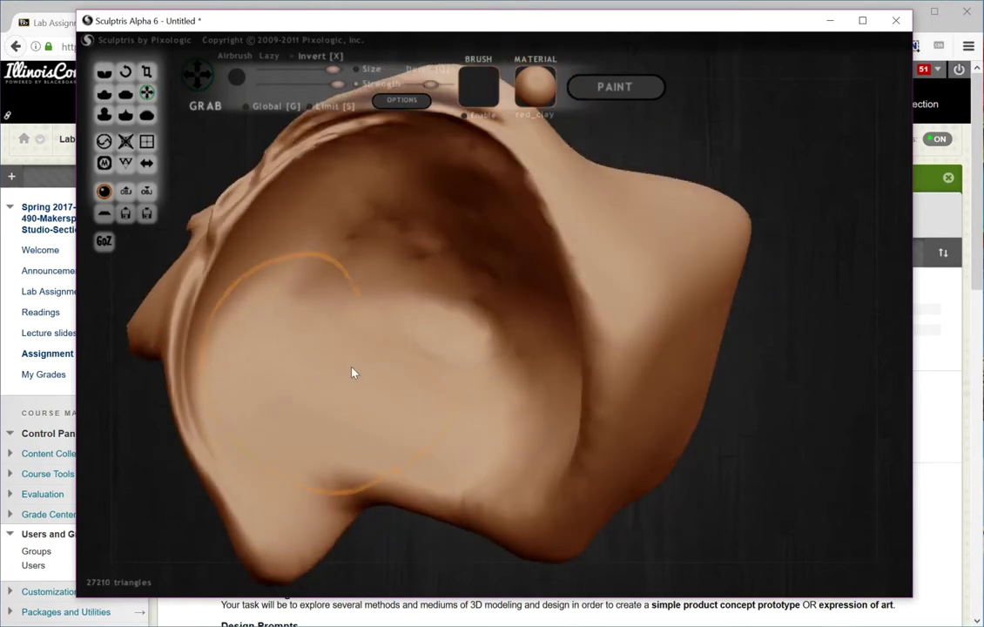
{"action": "mouse_move", "coordinate": [352, 233]}
{"action": "right_mouse_down"}
{"action": "mouse_move", "coordinate": [437, 301]}
{"action": "mouse_move", "coordinate": [424, 261]}
{"action": "right_mouse_up"}
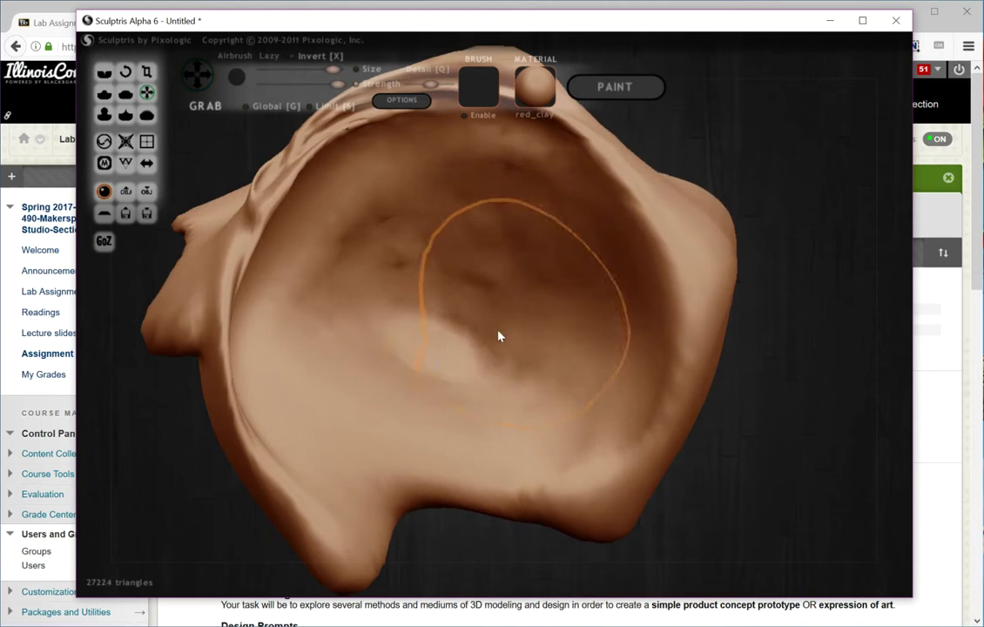
{"action": "mouse_move", "coordinate": [498, 330]}
{"action": "left_mouse_down"}
{"action": "mouse_move", "coordinate": [405, 310]}
{"action": "mouse_move", "coordinate": [383, 295]}
{"action": "left_mouse_up"}
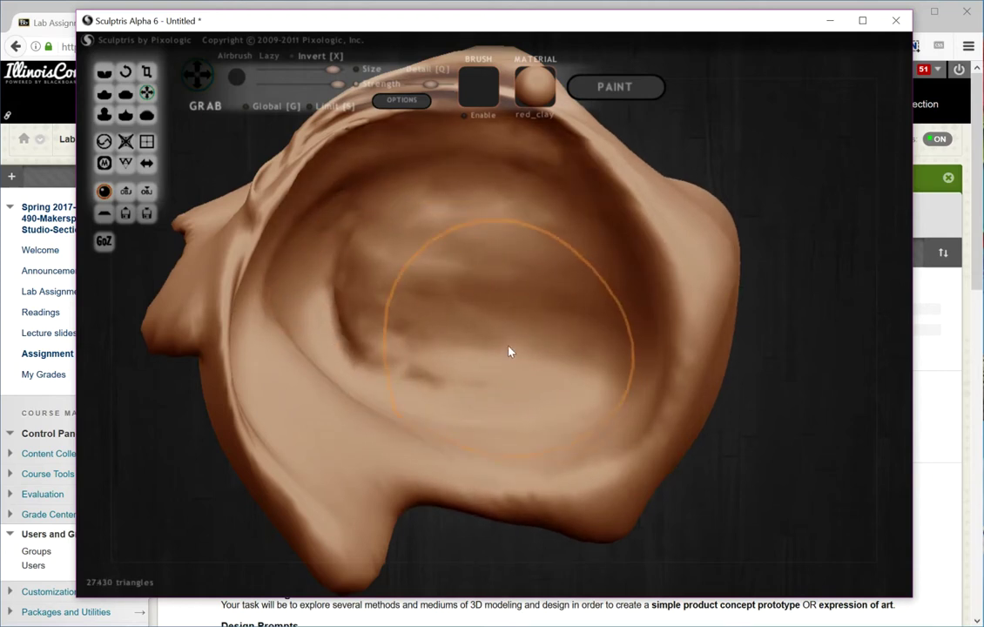
{"action": "key", "text": "ctrl+z"}
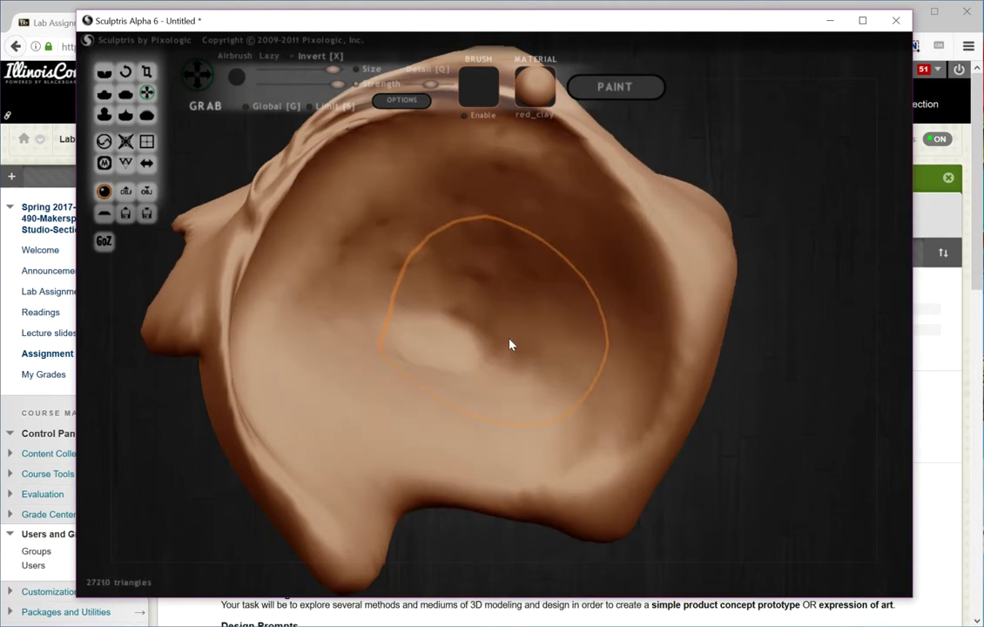
Turn on symmetry, accepting the removal of asymmetric details, and pull mirrored bulges out of both sides of the form with Grab.
{"action": "left_click", "coordinate": [146, 163]}
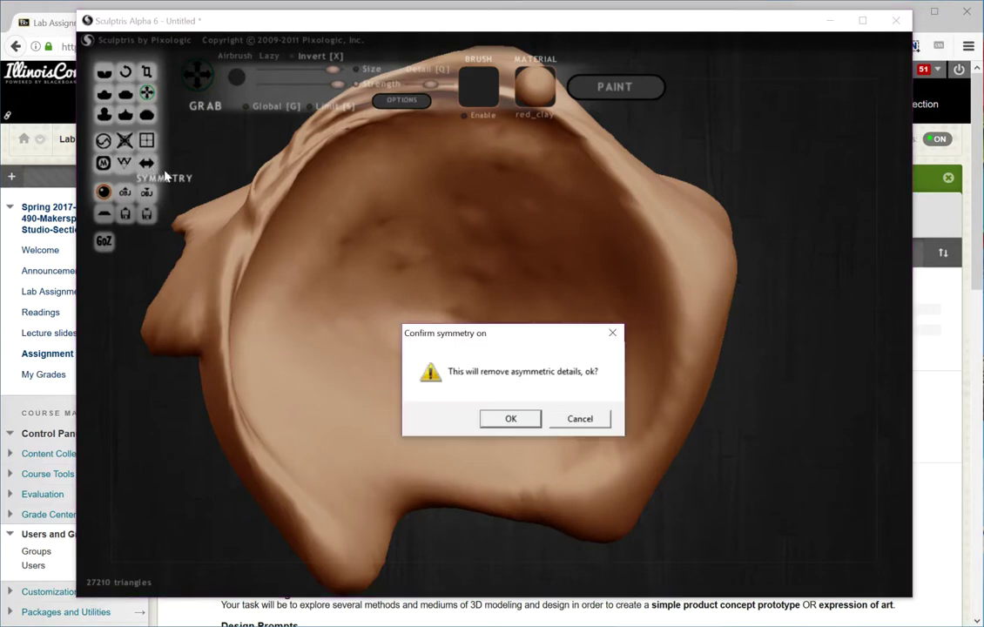
{"action": "left_click", "coordinate": [510, 419]}
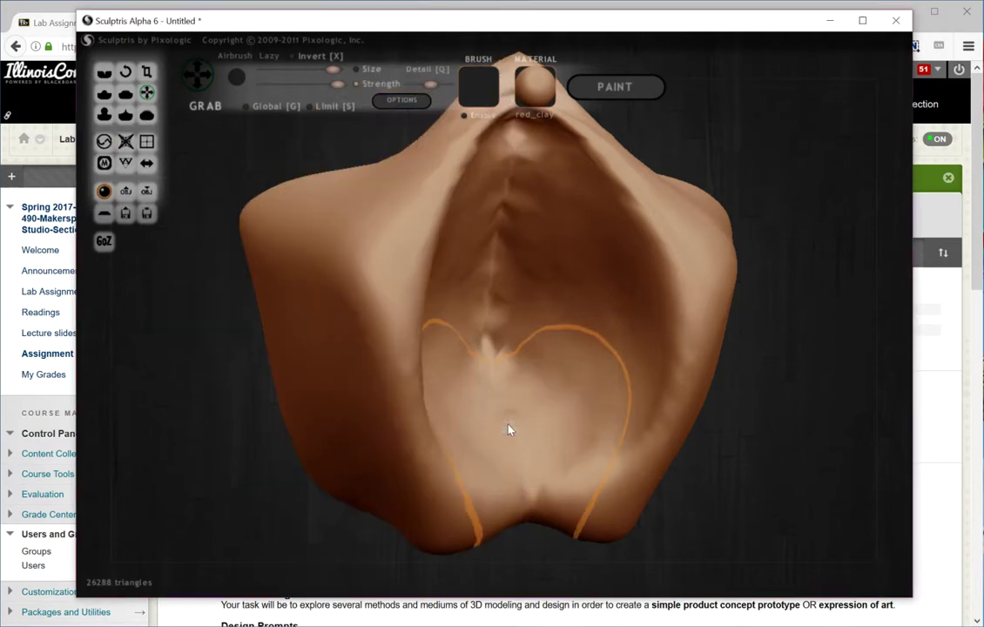
{"action": "mouse_move", "coordinate": [374, 372]}
{"action": "left_mouse_down"}
{"action": "mouse_move", "coordinate": [251, 361]}
{"action": "mouse_move", "coordinate": [378, 470]}
{"action": "mouse_move", "coordinate": [384, 397]}
{"action": "mouse_move", "coordinate": [485, 367]}
{"action": "left_mouse_up"}
{"action": "mouse_move", "coordinate": [484, 367]}
{"action": "right_mouse_down"}
{"action": "mouse_move", "coordinate": [388, 266]}
{"action": "mouse_move", "coordinate": [348, 292]}
{"action": "mouse_move", "coordinate": [283, 417]}
{"action": "right_mouse_up"}
{"action": "left_click_drag", "start_coordinate": [283, 417], "coordinate": [209, 433]}
{"action": "mouse_move", "coordinate": [280, 438]}
{"action": "right_mouse_down"}
{"action": "mouse_move", "coordinate": [292, 411]}
{"action": "mouse_move", "coordinate": [324, 467]}
{"action": "right_mouse_up"}
{"action": "left_click_drag", "start_coordinate": [324, 467], "coordinate": [292, 481]}
{"action": "right_click_drag", "start_coordinate": [293, 481], "coordinate": [408, 480]}
{"action": "left_click_drag", "start_coordinate": [408, 481], "coordinate": [423, 522]}
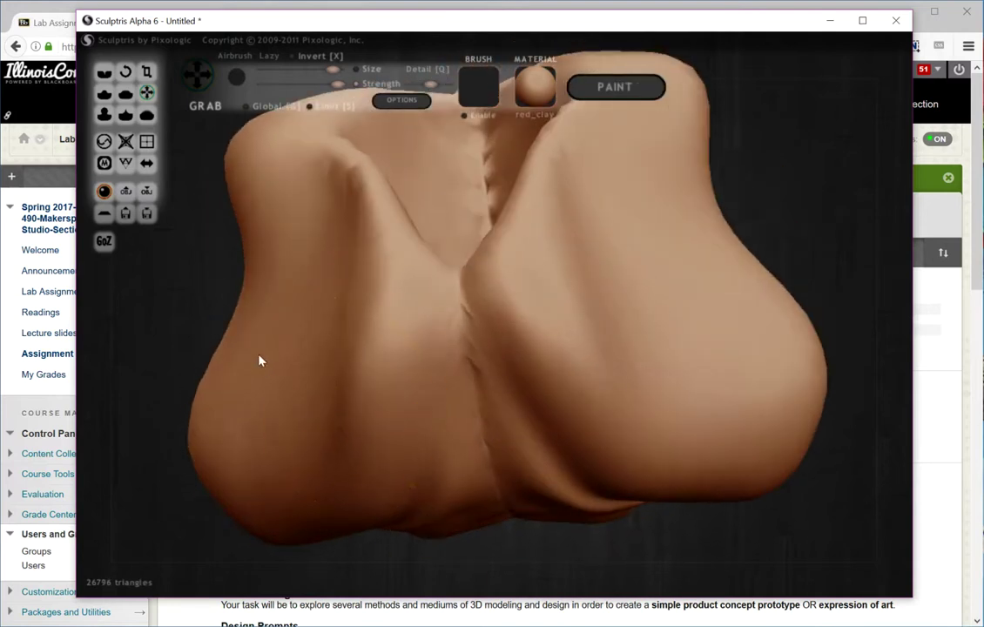
{"action": "mouse_move", "coordinate": [260, 358]}
{"action": "right_mouse_down"}
{"action": "mouse_move", "coordinate": [344, 386]}
{"action": "mouse_move", "coordinate": [488, 354]}
{"action": "mouse_move", "coordinate": [324, 285]}
{"action": "right_mouse_up"}
{"action": "left_click_drag", "start_coordinate": [324, 285], "coordinate": [239, 235]}
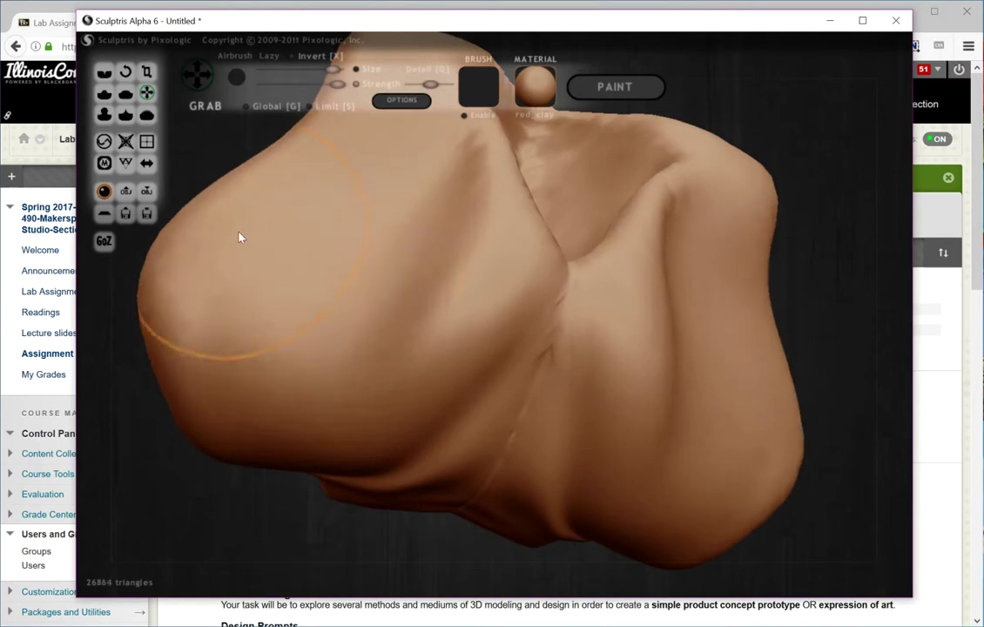
{"action": "left_click_drag", "start_coordinate": [363, 286], "coordinate": [369, 379]}
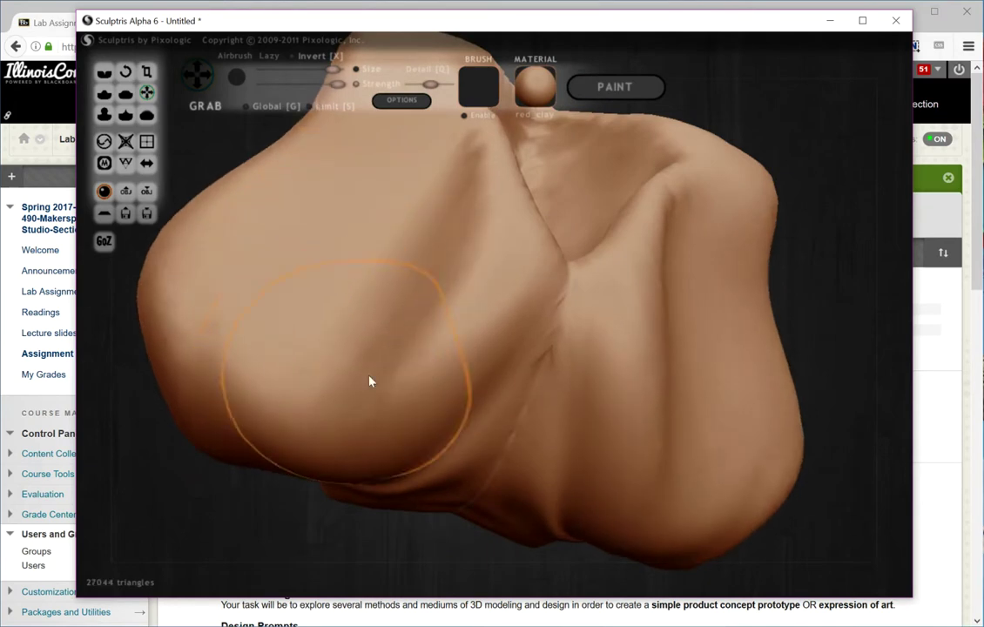
Turn symmetry off and stretch one side of the form with Grab into broad overlapping folds.
{"action": "left_click", "coordinate": [151, 167]}
{"action": "left_click", "coordinate": [530, 422]}
{"action": "mouse_move", "coordinate": [485, 396]}
{"action": "left_mouse_down"}
{"action": "mouse_move", "coordinate": [575, 459]}
{"action": "mouse_move", "coordinate": [674, 468]}
{"action": "mouse_move", "coordinate": [685, 487]}
{"action": "mouse_move", "coordinate": [658, 458]}
{"action": "left_mouse_up"}
{"action": "middle_click_drag", "start_coordinate": [657, 458], "coordinate": [536, 503]}
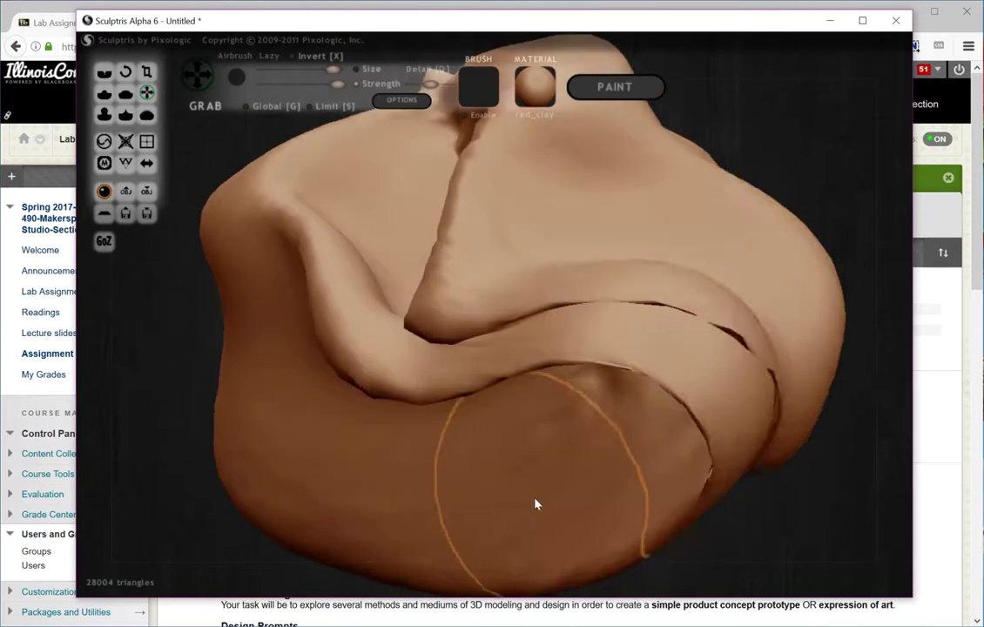
{"action": "left_click_drag", "start_coordinate": [662, 331], "coordinate": [705, 229]}
{"action": "middle_click_drag", "start_coordinate": [705, 228], "coordinate": [736, 376]}
{"action": "mouse_move", "coordinate": [736, 375]}
{"action": "left_mouse_down"}
{"action": "mouse_move", "coordinate": [632, 219]}
{"action": "mouse_move", "coordinate": [518, 214]}
{"action": "mouse_move", "coordinate": [626, 333]}
{"action": "mouse_move", "coordinate": [617, 273]}
{"action": "mouse_move", "coordinate": [528, 338]}
{"action": "left_mouse_up"}
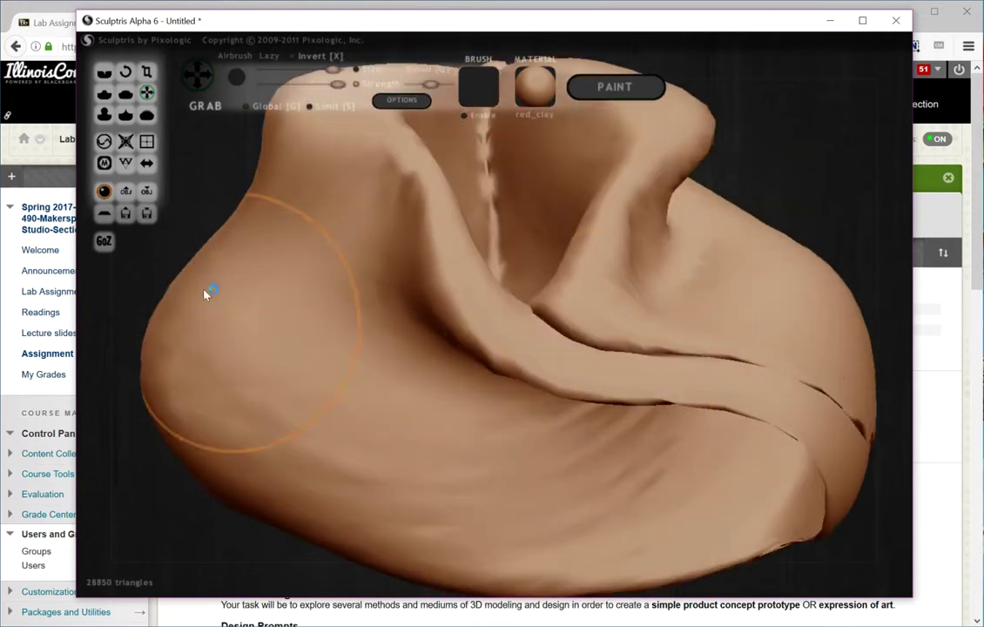
Display the wireframe to examine the mesh triangles from several angles, and hide it again.
{"action": "left_click", "coordinate": [124, 165]}
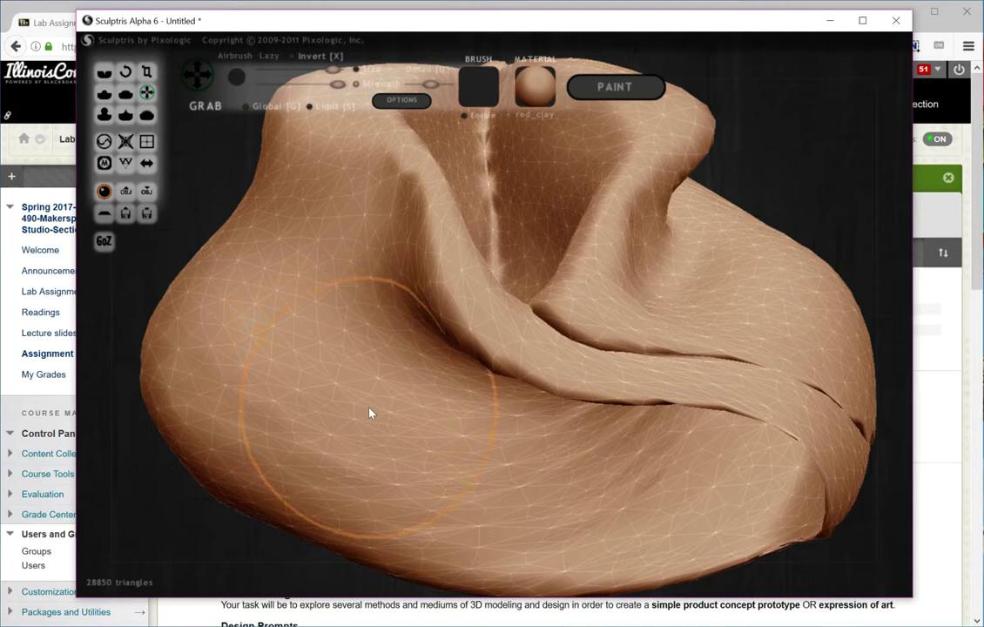
{"action": "mouse_move", "coordinate": [364, 402]}
{"action": "right_mouse_down"}
{"action": "mouse_move", "coordinate": [402, 420]}
{"action": "mouse_move", "coordinate": [446, 492]}
{"action": "mouse_move", "coordinate": [448, 408]}
{"action": "mouse_move", "coordinate": [349, 471]}
{"action": "mouse_move", "coordinate": [402, 411]}
{"action": "mouse_move", "coordinate": [378, 352]}
{"action": "mouse_move", "coordinate": [402, 323]}
{"action": "mouse_move", "coordinate": [212, 241]}
{"action": "right_mouse_up"}
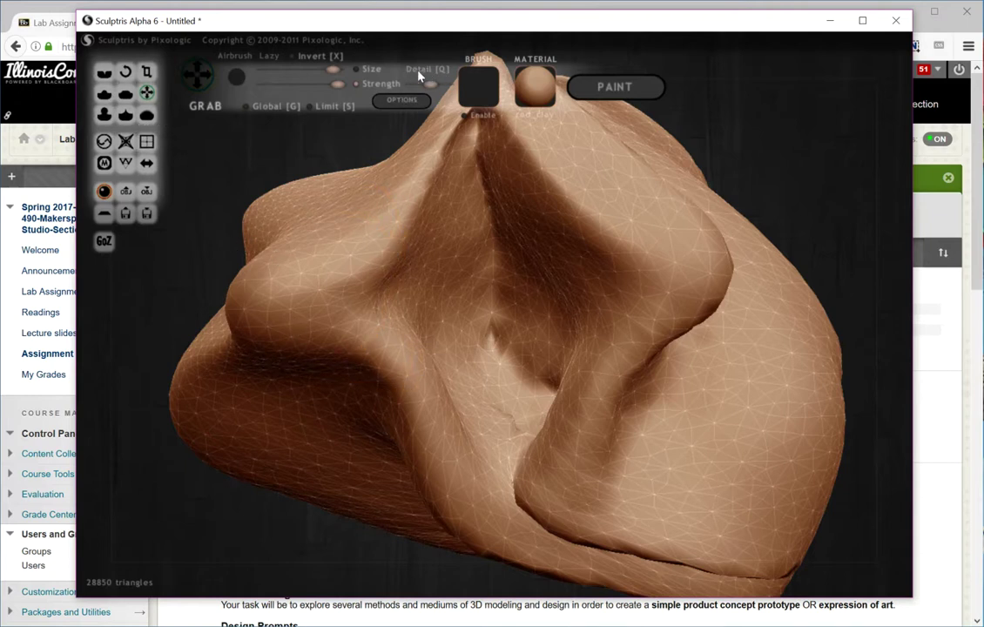
{"action": "right_click_drag", "start_coordinate": [325, 342], "coordinate": [399, 388]}
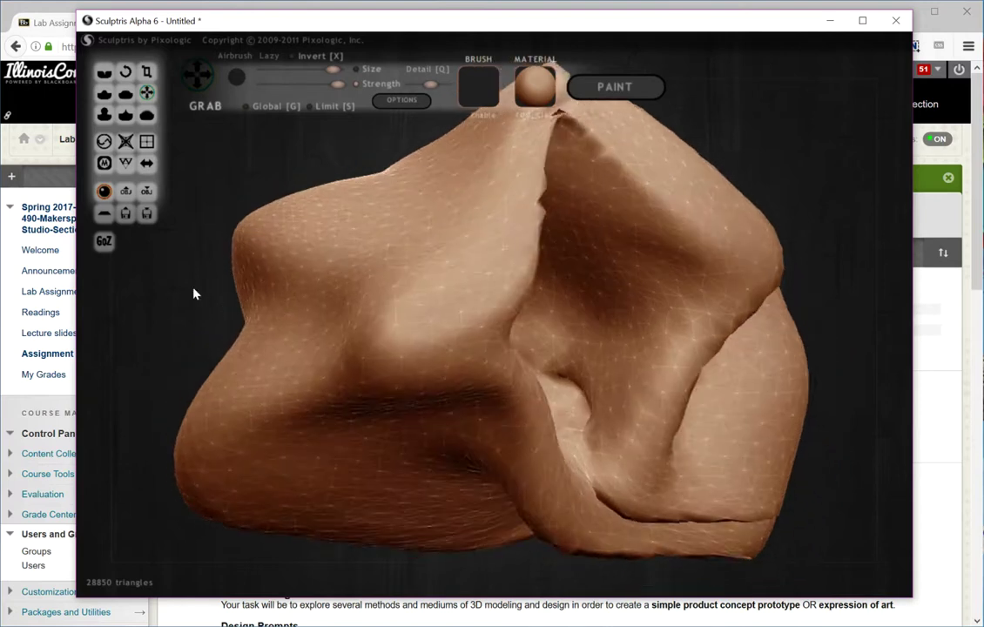
{"action": "left_click", "coordinate": [122, 165]}
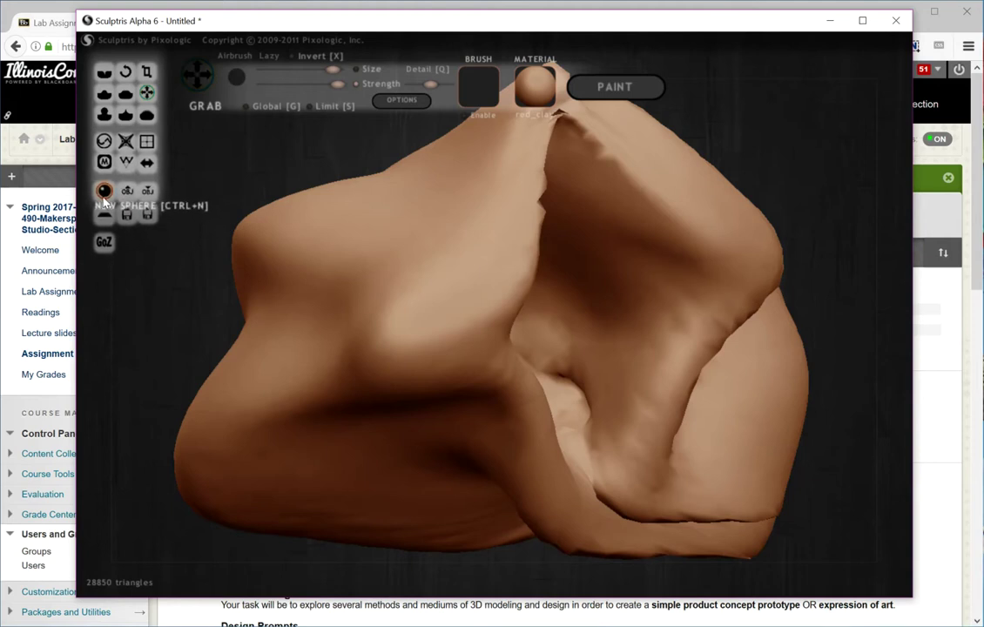
Start a new sphere scene, discarding the current sculpt, and pull the fresh sphere into a lumpy form with Grab.
{"action": "left_click", "coordinate": [104, 198]}
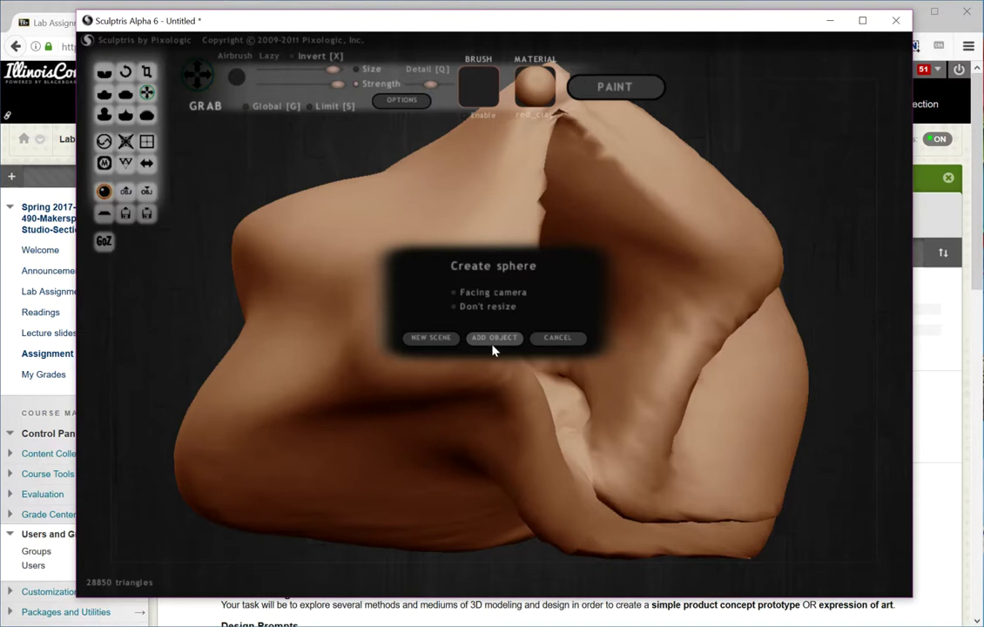
{"action": "left_click", "coordinate": [426, 341]}
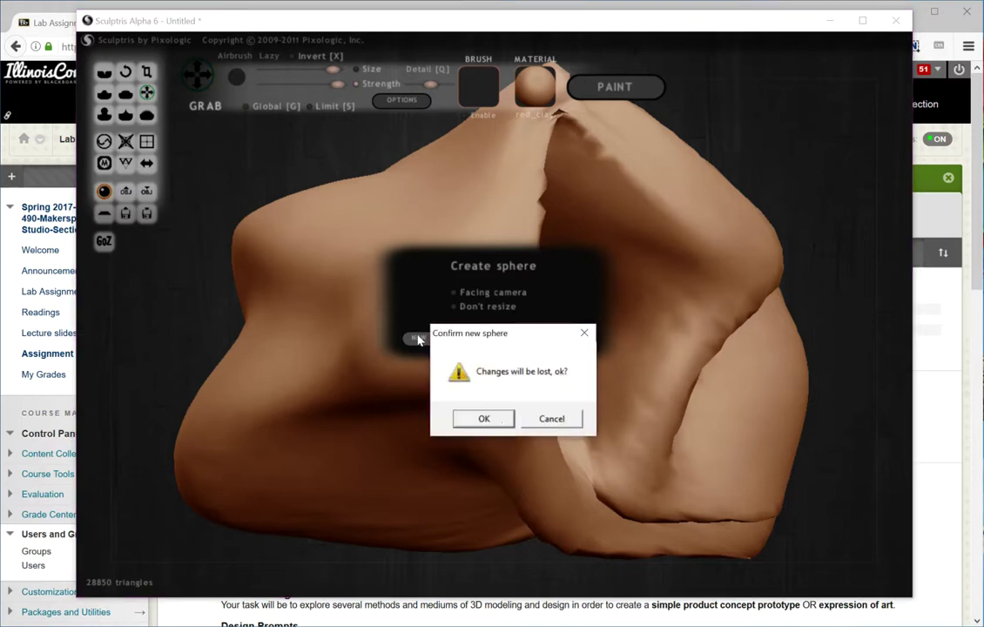
{"action": "left_click", "coordinate": [484, 418]}
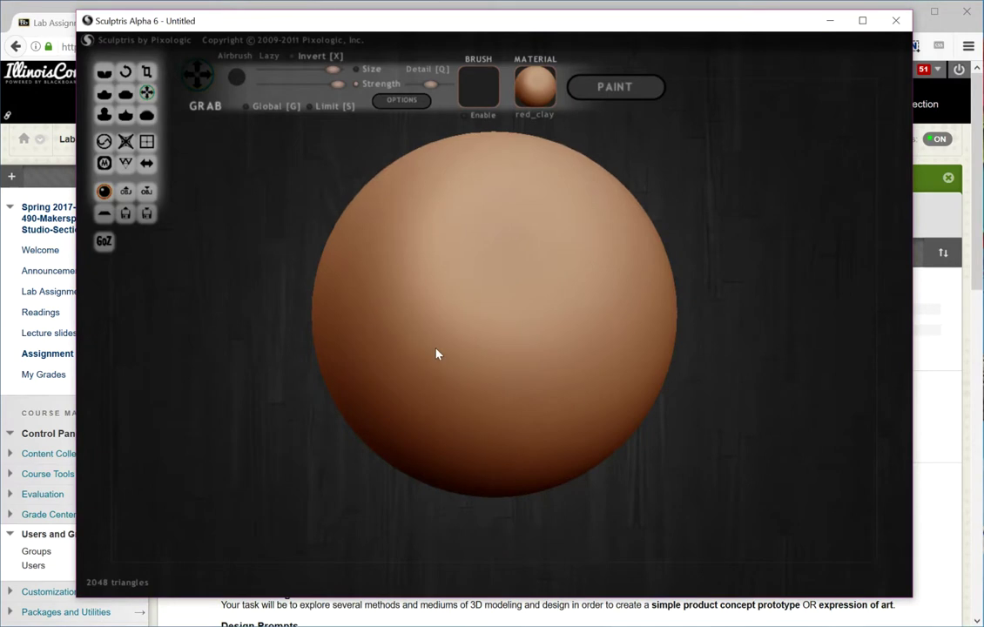
{"action": "mouse_move", "coordinate": [436, 349]}
{"action": "left_mouse_down"}
{"action": "mouse_move", "coordinate": [371, 395]}
{"action": "mouse_move", "coordinate": [489, 467]}
{"action": "mouse_move", "coordinate": [610, 348]}
{"action": "mouse_move", "coordinate": [747, 403]}
{"action": "mouse_move", "coordinate": [447, 459]}
{"action": "mouse_move", "coordinate": [323, 346]}
{"action": "mouse_move", "coordinate": [557, 428]}
{"action": "mouse_move", "coordinate": [274, 327]}
{"action": "mouse_move", "coordinate": [509, 457]}
{"action": "mouse_move", "coordinate": [356, 342]}
{"action": "mouse_move", "coordinate": [541, 418]}
{"action": "mouse_move", "coordinate": [340, 226]}
{"action": "mouse_move", "coordinate": [470, 361]}
{"action": "mouse_move", "coordinate": [589, 209]}
{"action": "mouse_move", "coordinate": [540, 317]}
{"action": "mouse_move", "coordinate": [424, 277]}
{"action": "mouse_move", "coordinate": [402, 308]}
{"action": "mouse_move", "coordinate": [479, 277]}
{"action": "mouse_move", "coordinate": [475, 315]}
{"action": "mouse_move", "coordinate": [558, 358]}
{"action": "mouse_move", "coordinate": [619, 414]}
{"action": "mouse_move", "coordinate": [512, 402]}
{"action": "mouse_move", "coordinate": [525, 389]}
{"action": "mouse_move", "coordinate": [519, 374]}
{"action": "left_mouse_up"}
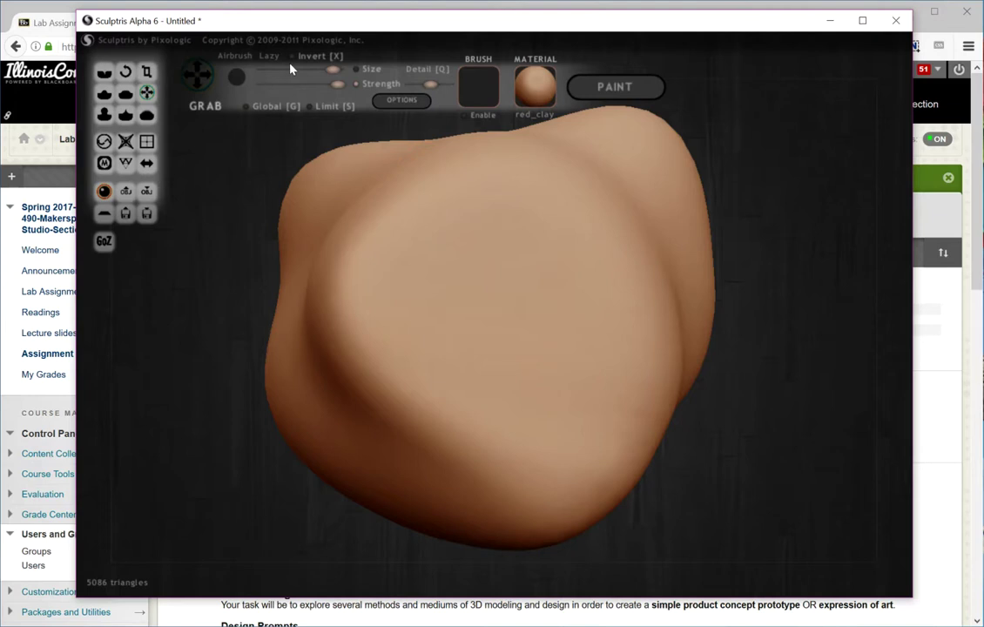
Carve first grooves into the form's broad face using the inverted Draw brush with adjusted size and strength.
{"action": "left_click", "coordinate": [103, 93]}
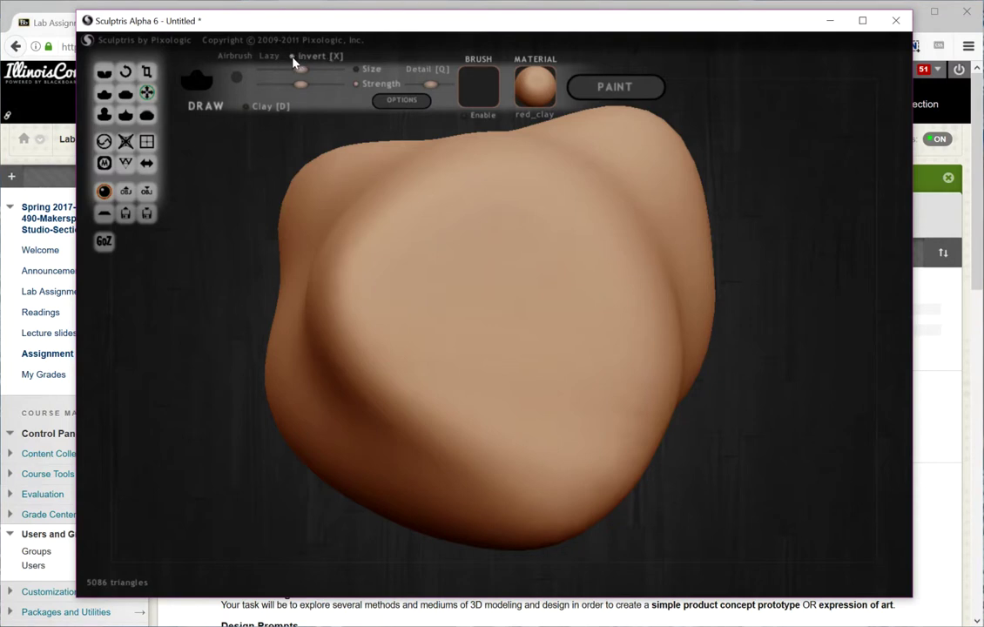
{"action": "left_click_drag", "start_coordinate": [475, 357], "coordinate": [527, 404]}
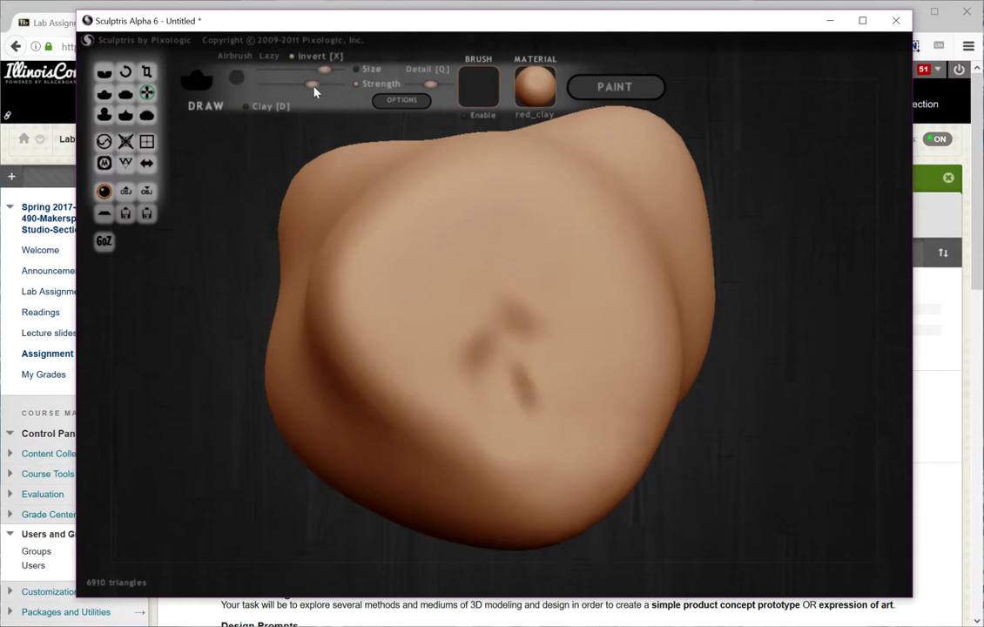
{"action": "mouse_move", "coordinate": [497, 287]}
{"action": "left_mouse_down"}
{"action": "mouse_move", "coordinate": [467, 329]}
{"action": "mouse_move", "coordinate": [491, 351]}
{"action": "left_mouse_up"}
{"action": "mouse_move", "coordinate": [491, 352]}
{"action": "middle_mouse_down"}
{"action": "mouse_move", "coordinate": [451, 318]}
{"action": "mouse_move", "coordinate": [521, 327]}
{"action": "middle_mouse_up"}
{"action": "mouse_move", "coordinate": [521, 327]}
{"action": "left_mouse_down"}
{"action": "mouse_move", "coordinate": [500, 354]}
{"action": "mouse_move", "coordinate": [443, 272]}
{"action": "mouse_move", "coordinate": [455, 310]}
{"action": "mouse_move", "coordinate": [531, 390]}
{"action": "left_mouse_up"}
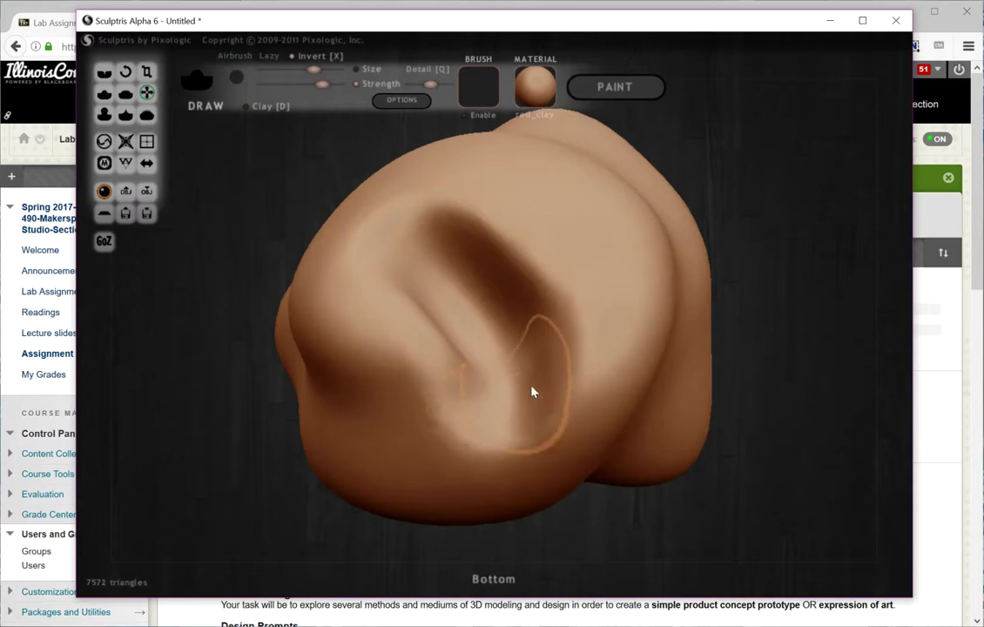
Extend the grooves into deep curved channels across the face with inverted Draw strokes.
{"action": "right_click_drag", "start_coordinate": [531, 391], "coordinate": [527, 371]}
{"action": "mouse_move", "coordinate": [527, 332]}
{"action": "right_mouse_down"}
{"action": "mouse_move", "coordinate": [534, 359]}
{"action": "mouse_move", "coordinate": [461, 327]}
{"action": "right_mouse_up"}
{"action": "left_click_drag", "start_coordinate": [457, 325], "coordinate": [420, 190]}
{"action": "right_click_drag", "start_coordinate": [420, 195], "coordinate": [470, 333]}
{"action": "mouse_move", "coordinate": [470, 334]}
{"action": "left_mouse_down"}
{"action": "mouse_move", "coordinate": [494, 211]}
{"action": "mouse_move", "coordinate": [554, 198]}
{"action": "mouse_move", "coordinate": [444, 318]}
{"action": "mouse_move", "coordinate": [454, 358]}
{"action": "mouse_move", "coordinate": [366, 356]}
{"action": "left_mouse_up"}
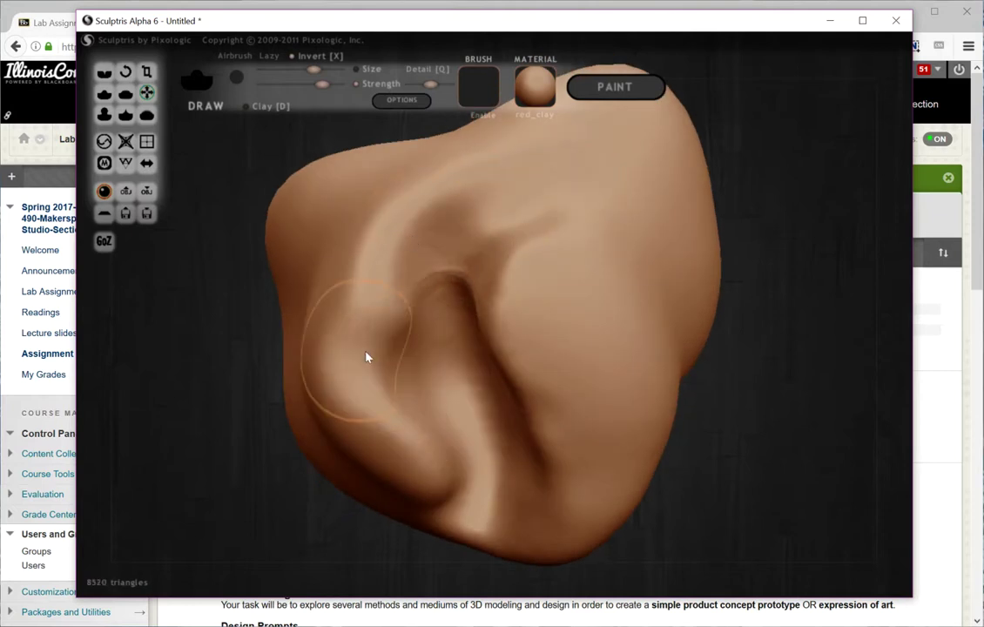
{"action": "mouse_move", "coordinate": [367, 356]}
{"action": "right_mouse_down"}
{"action": "mouse_move", "coordinate": [366, 307]}
{"action": "mouse_move", "coordinate": [478, 381]}
{"action": "right_mouse_up"}
{"action": "mouse_move", "coordinate": [478, 381]}
{"action": "left_mouse_down"}
{"action": "mouse_move", "coordinate": [443, 322]}
{"action": "mouse_move", "coordinate": [440, 296]}
{"action": "left_mouse_up"}
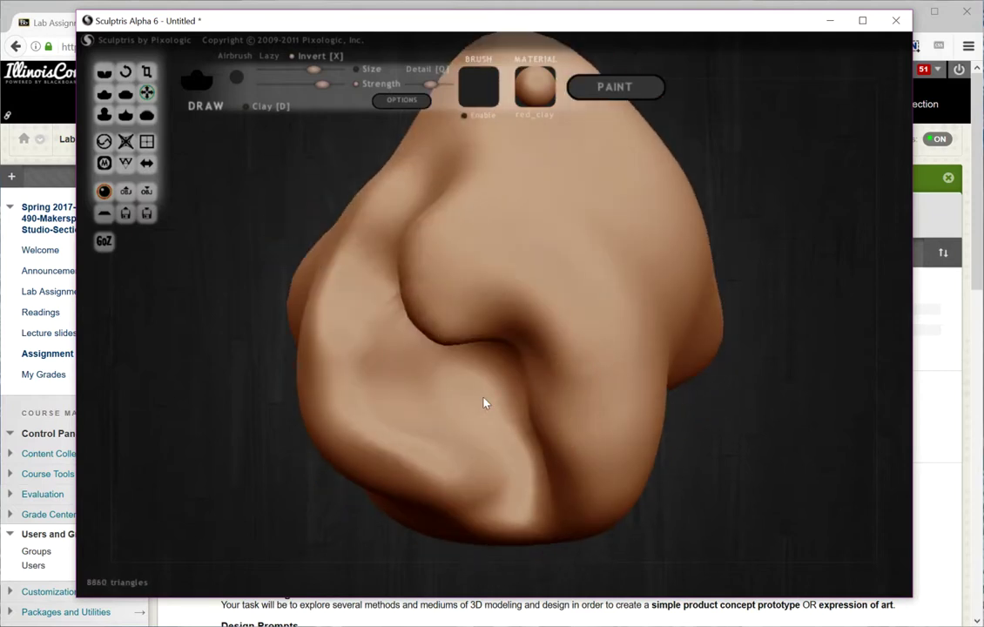
Dig further into the central channel with inverted Draw strokes until it breaks through the form's wall.
{"action": "right_click_drag", "start_coordinate": [484, 403], "coordinate": [546, 382]}
{"action": "left_click_drag", "start_coordinate": [546, 382], "coordinate": [444, 304]}
{"action": "mouse_move", "coordinate": [522, 418]}
{"action": "left_mouse_down"}
{"action": "mouse_move", "coordinate": [453, 306]}
{"action": "mouse_move", "coordinate": [520, 378]}
{"action": "mouse_move", "coordinate": [490, 319]}
{"action": "left_mouse_up"}
{"action": "mouse_move", "coordinate": [490, 319]}
{"action": "right_mouse_down"}
{"action": "mouse_move", "coordinate": [553, 301]}
{"action": "mouse_move", "coordinate": [529, 326]}
{"action": "right_mouse_up"}
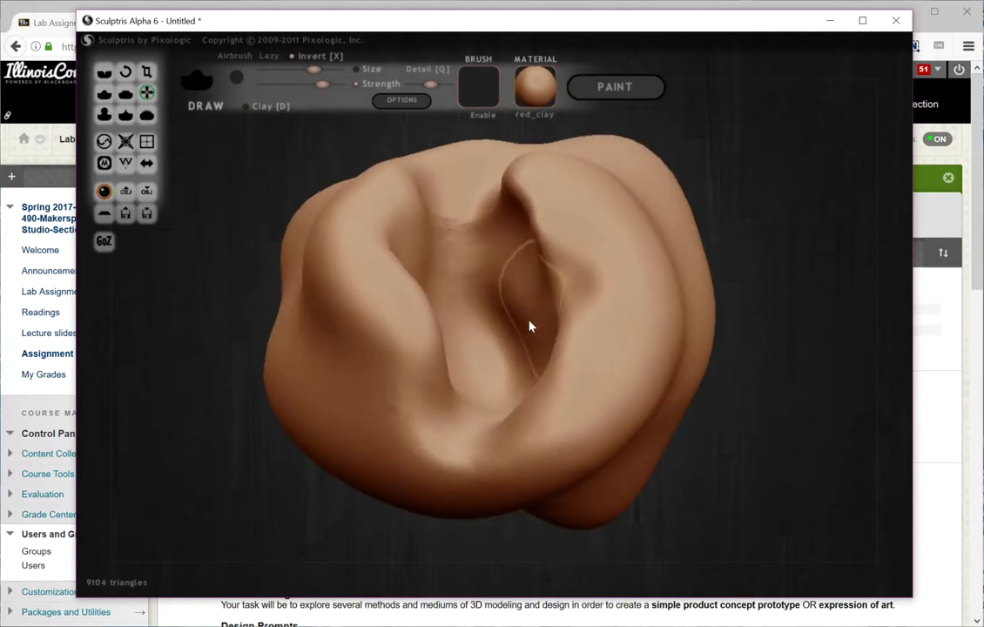
{"action": "mouse_move", "coordinate": [530, 325]}
{"action": "left_mouse_down"}
{"action": "mouse_move", "coordinate": [467, 323]}
{"action": "mouse_move", "coordinate": [466, 213]}
{"action": "left_mouse_up"}
{"action": "right_click_drag", "start_coordinate": [466, 212], "coordinate": [492, 338]}
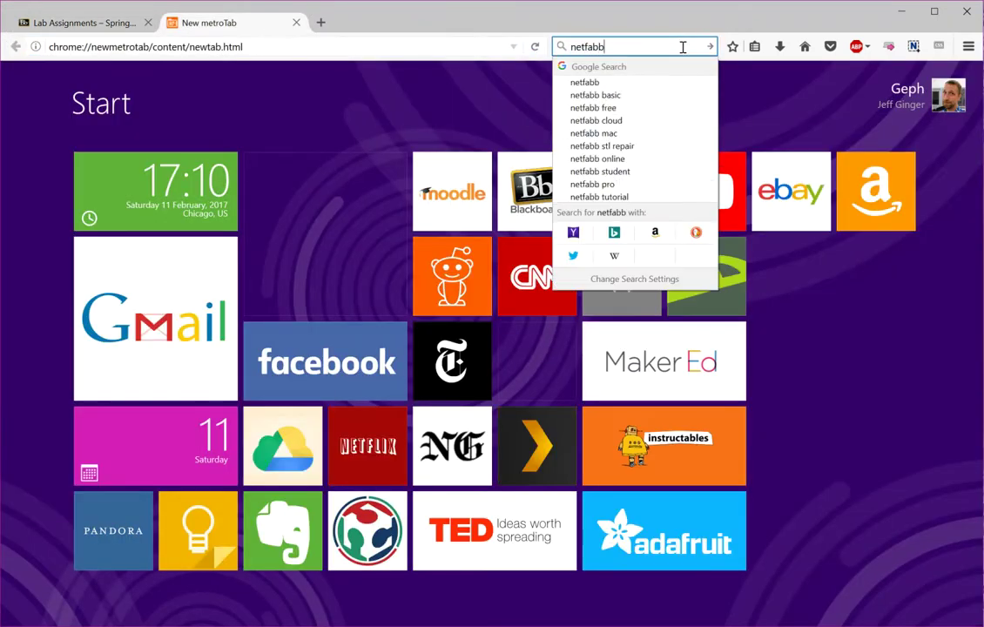
Search the web for "netfabb" in the browser and look over the Netfabb website's home page.
{"action": "key", "text": "Return"}
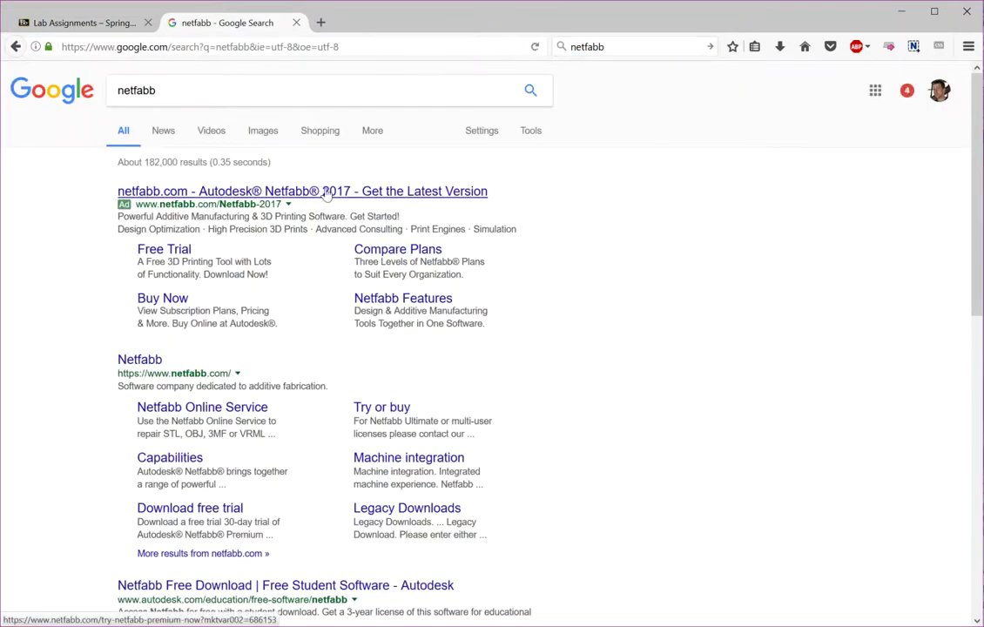
{"action": "left_click", "coordinate": [144, 359]}
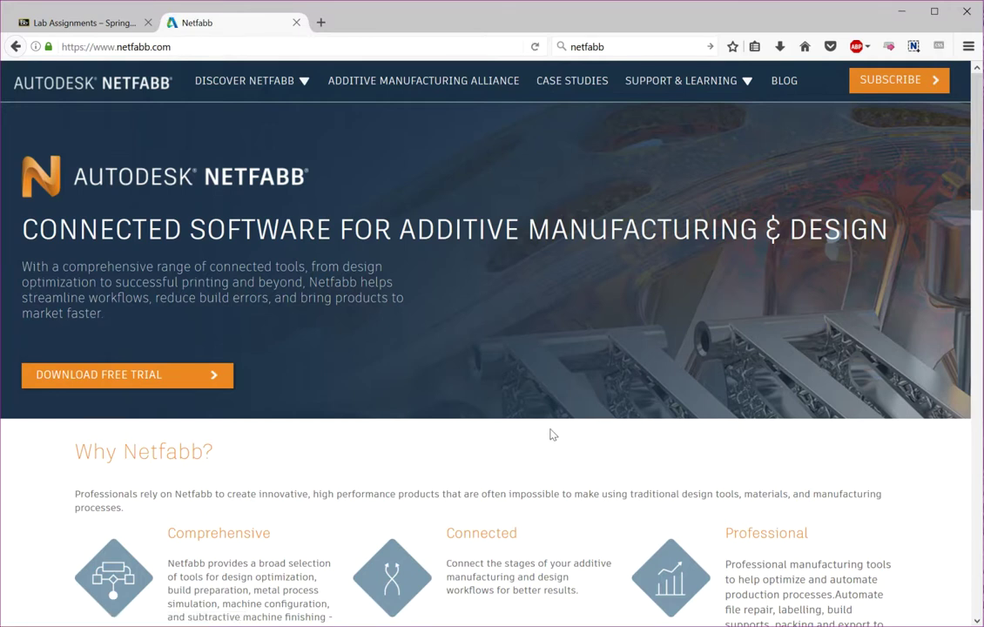
{"action": "scroll", "coordinate": [485, 365], "scroll_direction": "down", "scroll_amount": 3}
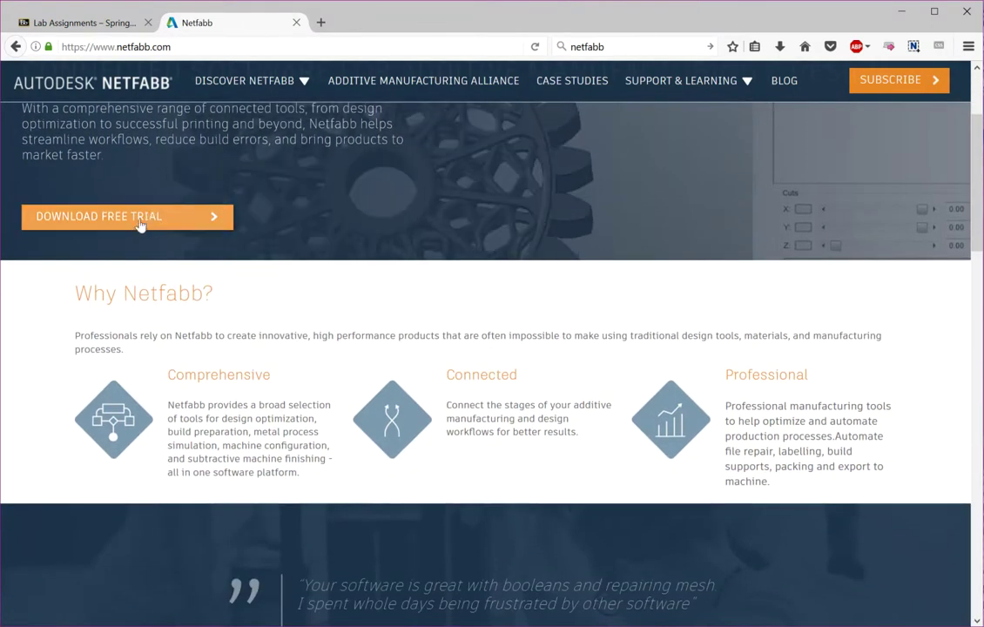
{"action": "scroll", "coordinate": [487, 309], "scroll_direction": "up", "scroll_amount": 3}
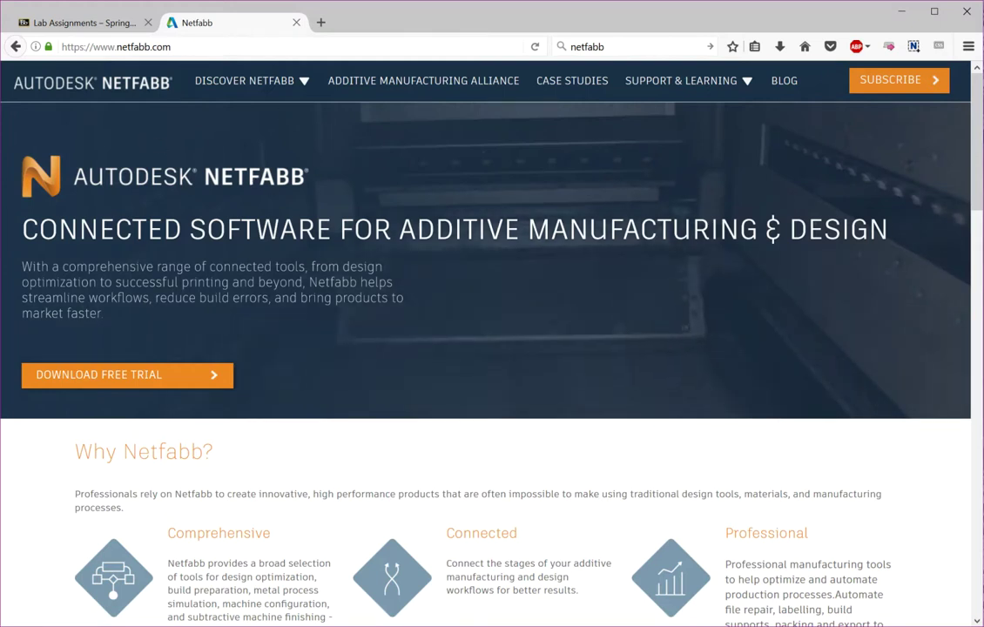
Switch back to Sculptris and examine the hole and channels carved into the form.
{"action": "key", "text": "alt+Tab"}
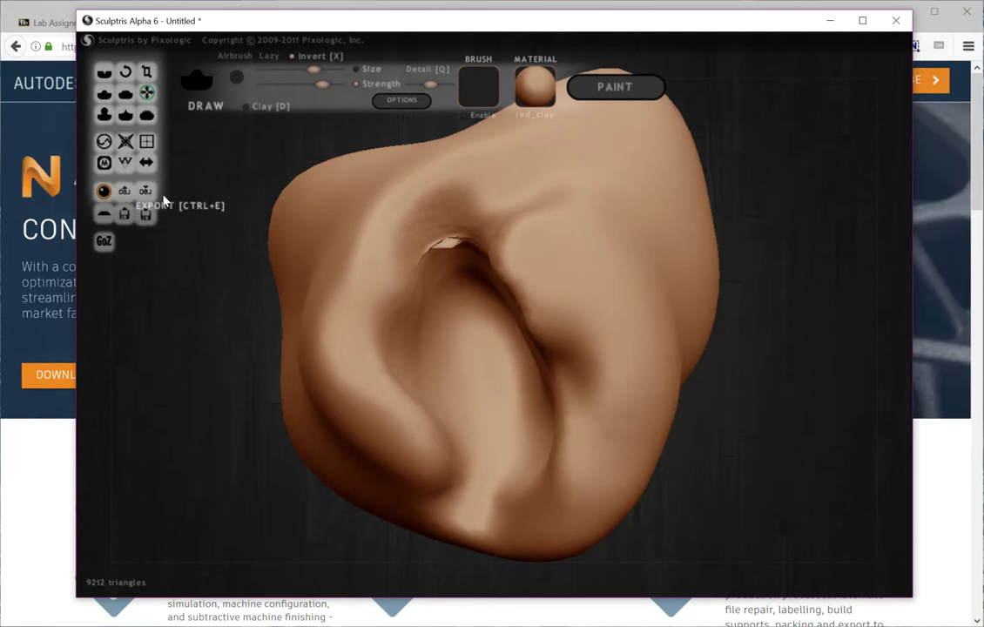
{"action": "mouse_move", "coordinate": [364, 268]}
{"action": "right_mouse_down"}
{"action": "mouse_move", "coordinate": [527, 388]}
{"action": "mouse_move", "coordinate": [522, 373]}
{"action": "right_mouse_up"}
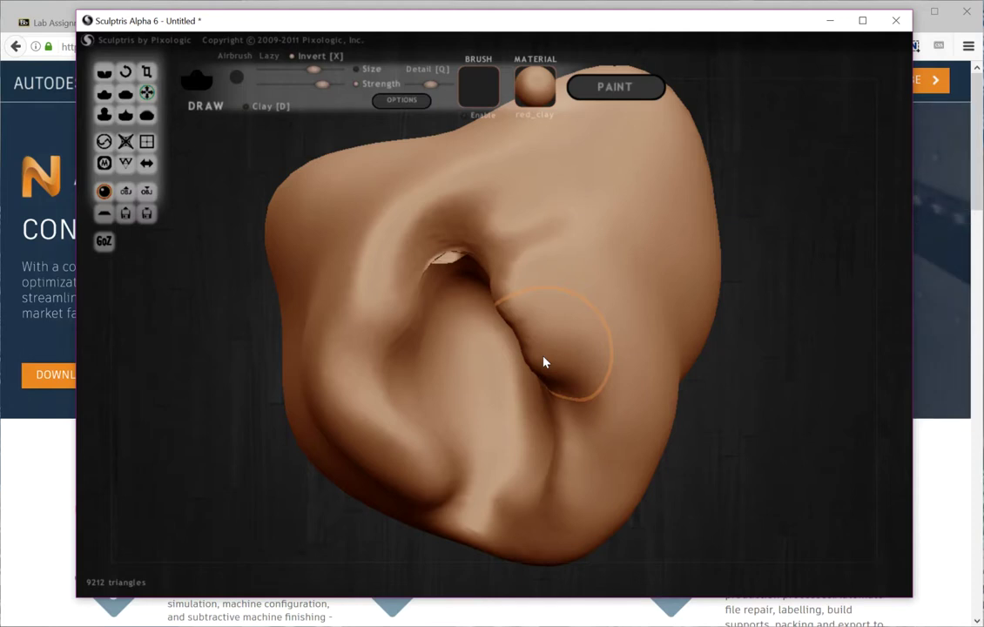
{"action": "left_click_drag", "start_coordinate": [545, 363], "coordinate": [559, 343]}
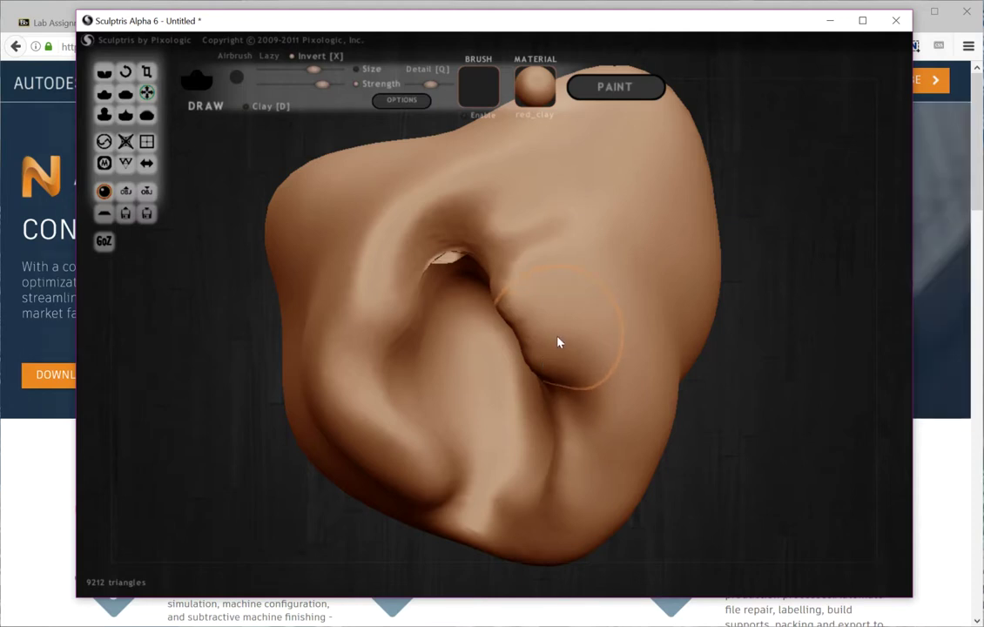
Create a plane in a new scene, accepting the loss of the carved form.
{"action": "mouse_move", "coordinate": [610, 346]}
{"action": "right_mouse_down"}
{"action": "mouse_move", "coordinate": [610, 357]}
{"action": "mouse_move", "coordinate": [628, 355]}
{"action": "right_mouse_up"}
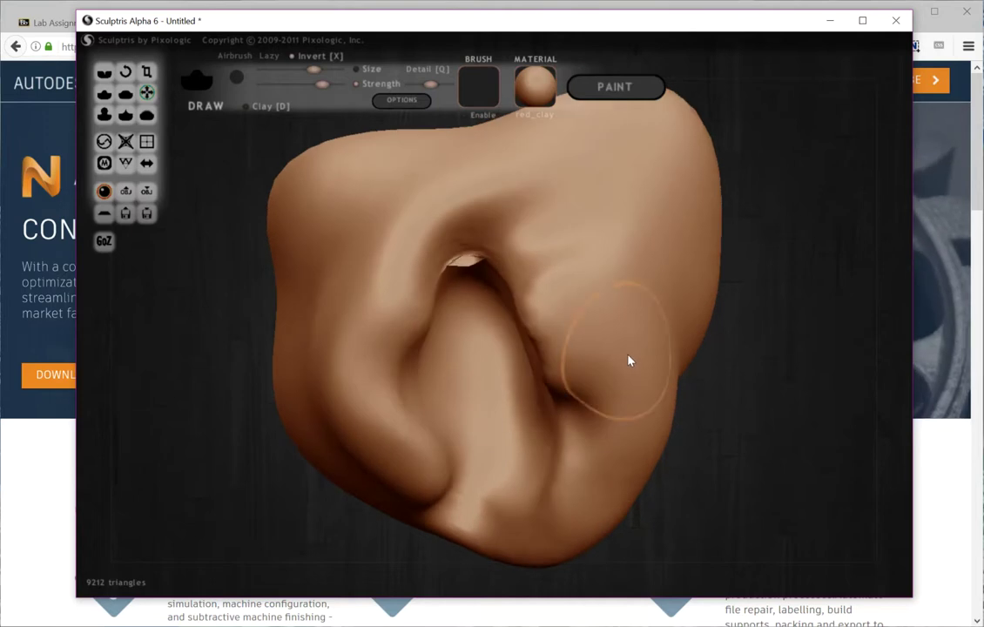
{"action": "left_click", "coordinate": [103, 214]}
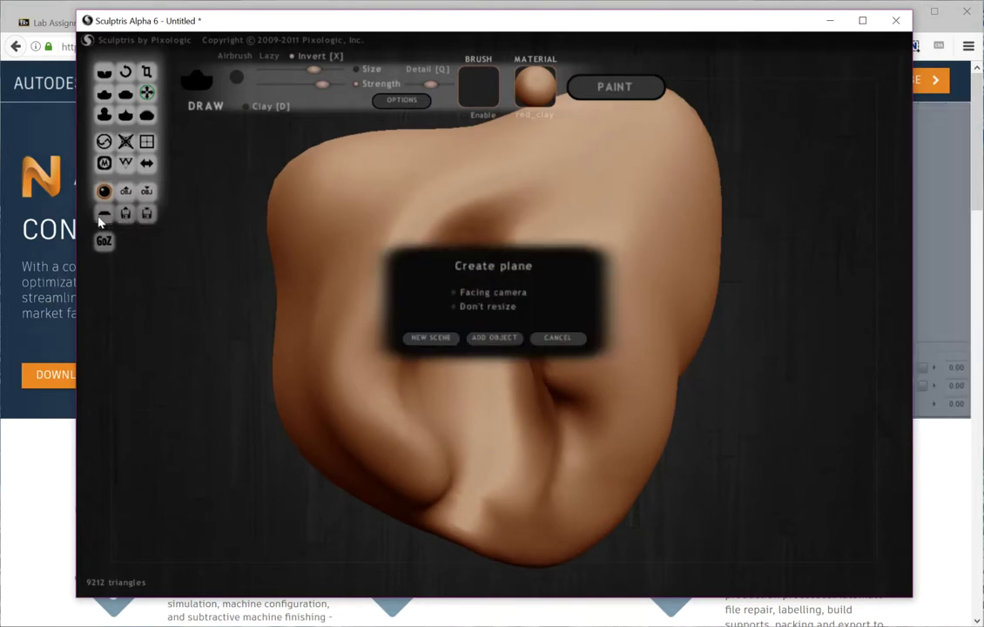
{"action": "left_click", "coordinate": [432, 338]}
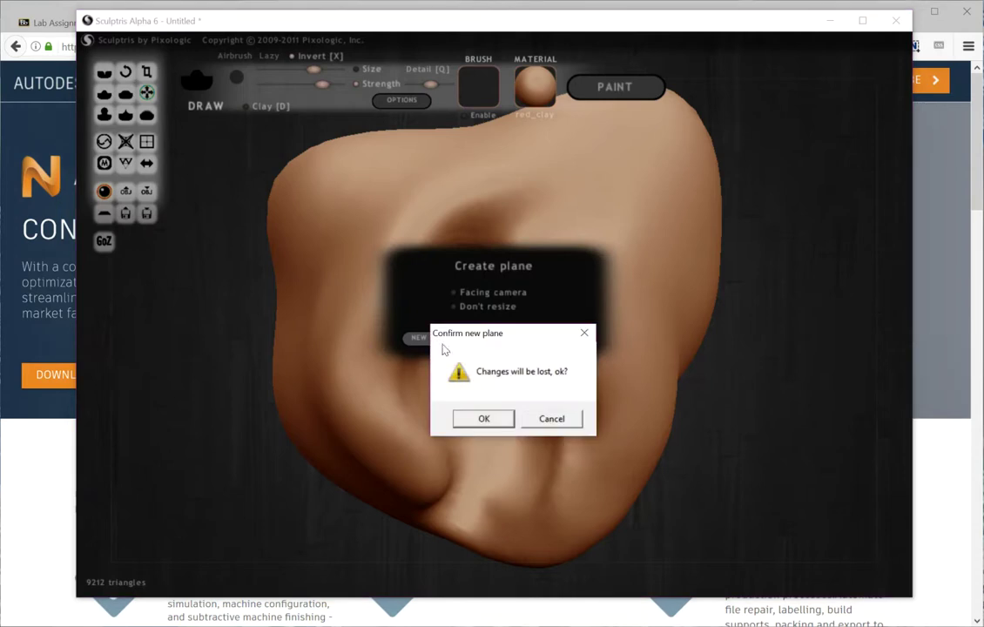
{"action": "left_click", "coordinate": [484, 419]}
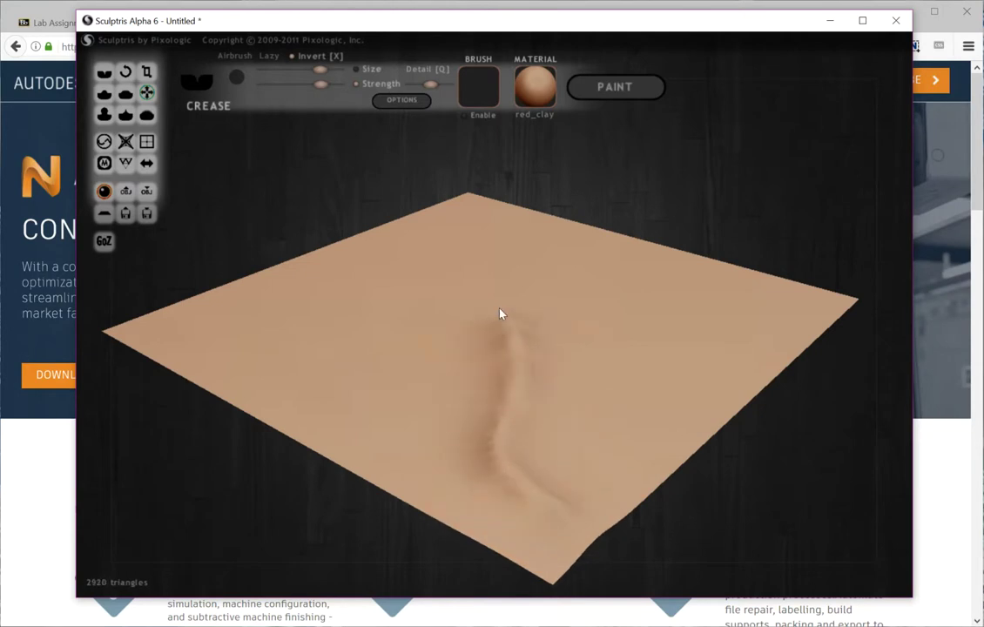
Raise a long winding ridge across the plane with inverted Crease strokes, and carve a parallel groove with Invert off.
{"action": "left_click_drag", "start_coordinate": [485, 275], "coordinate": [504, 437]}
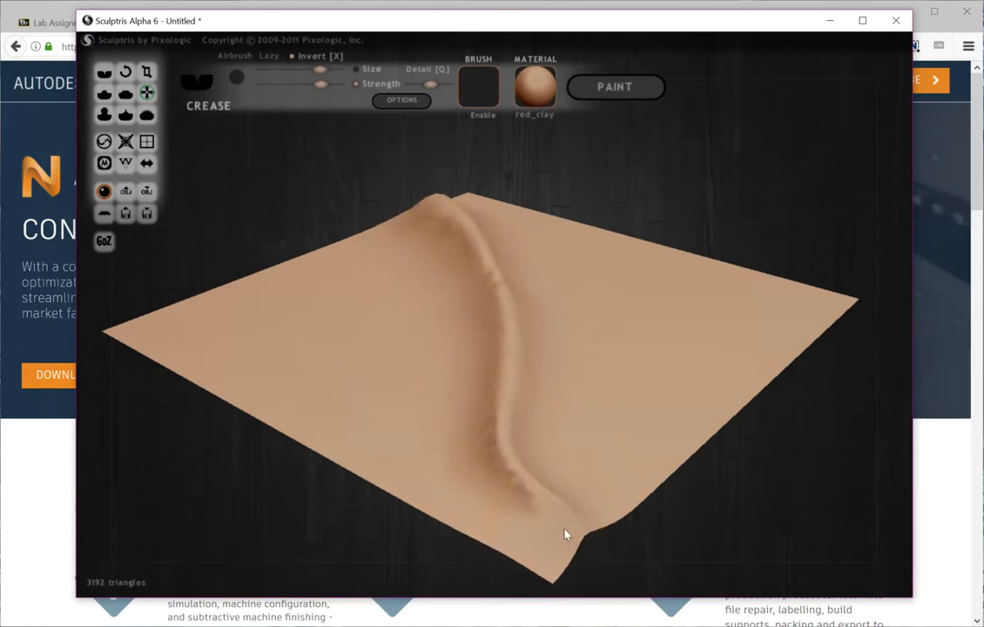
{"action": "right_click_drag", "start_coordinate": [564, 533], "coordinate": [533, 455]}
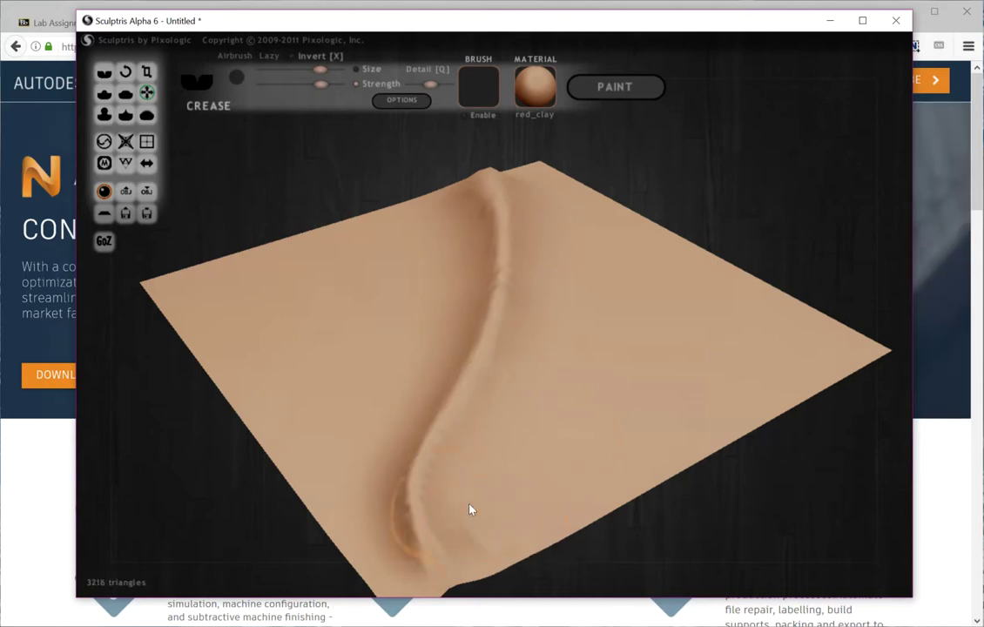
{"action": "mouse_move", "coordinate": [509, 182]}
{"action": "left_mouse_down"}
{"action": "mouse_move", "coordinate": [554, 346]}
{"action": "mouse_move", "coordinate": [491, 485]}
{"action": "mouse_move", "coordinate": [526, 564]}
{"action": "left_mouse_up"}
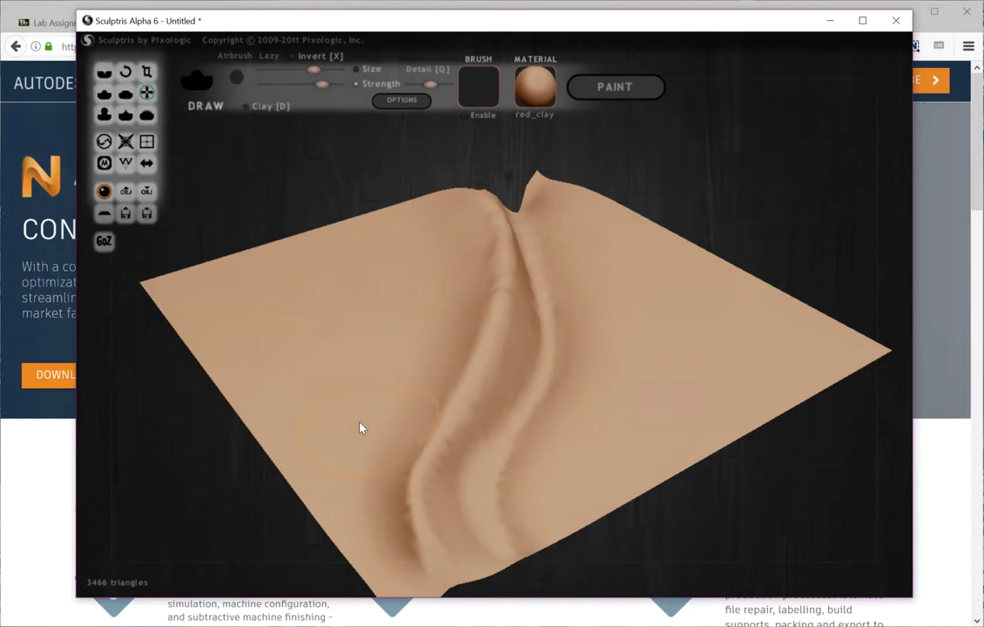
Build soft hills on the smooth area left of the ridge with non-inverted Draw strokes.
{"action": "left_click_drag", "start_coordinate": [362, 428], "coordinate": [281, 296]}
{"action": "mouse_move", "coordinate": [383, 235]}
{"action": "left_mouse_down"}
{"action": "mouse_move", "coordinate": [384, 443]}
{"action": "mouse_move", "coordinate": [292, 416]}
{"action": "mouse_move", "coordinate": [205, 311]}
{"action": "left_mouse_up"}
{"action": "left_click_drag", "start_coordinate": [321, 269], "coordinate": [335, 288]}
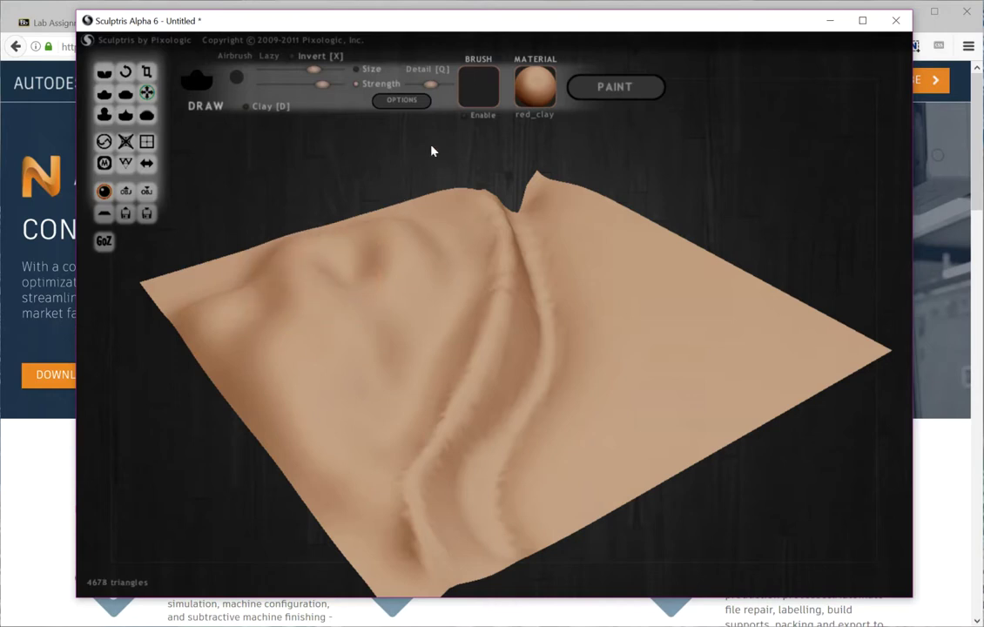
Load the cucfl_uniquelogo-JPG image from the Fab Lab Logos and Graphics folder as the brush texture.
{"action": "left_click", "coordinate": [476, 97]}
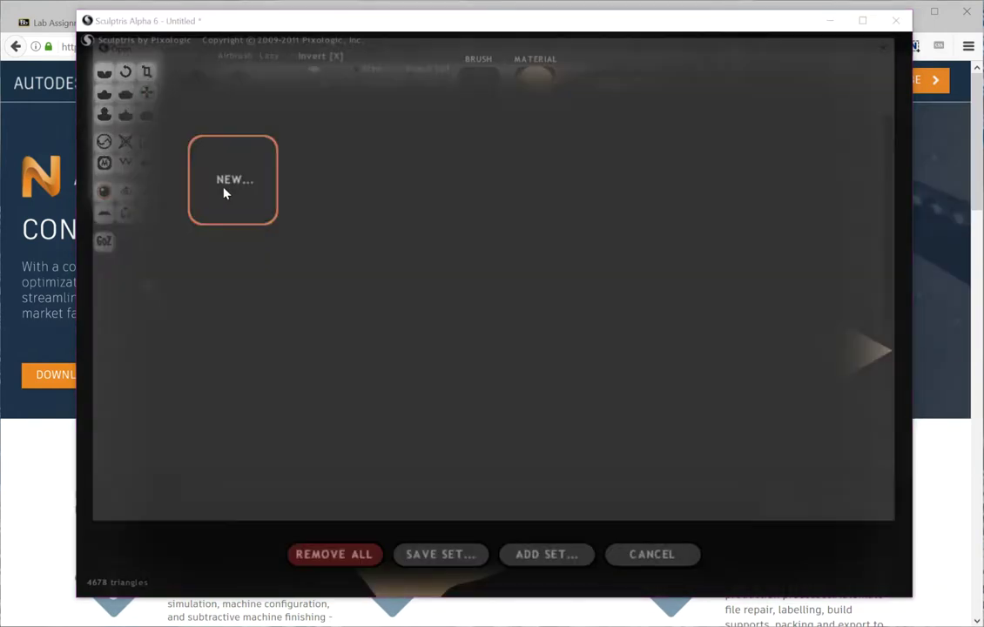
{"action": "left_click", "coordinate": [224, 192]}
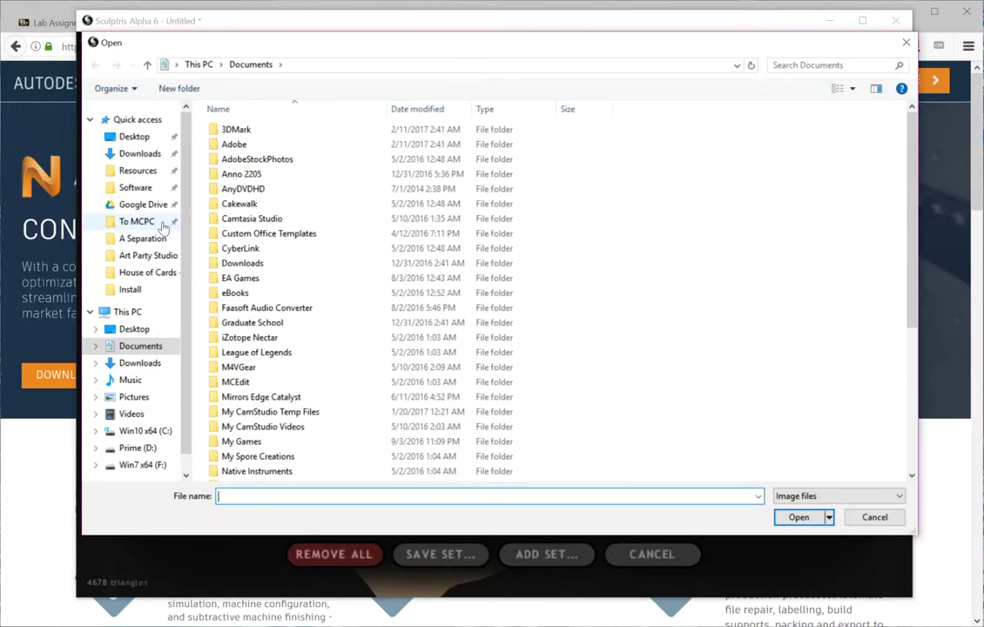
{"action": "left_click", "coordinate": [135, 187]}
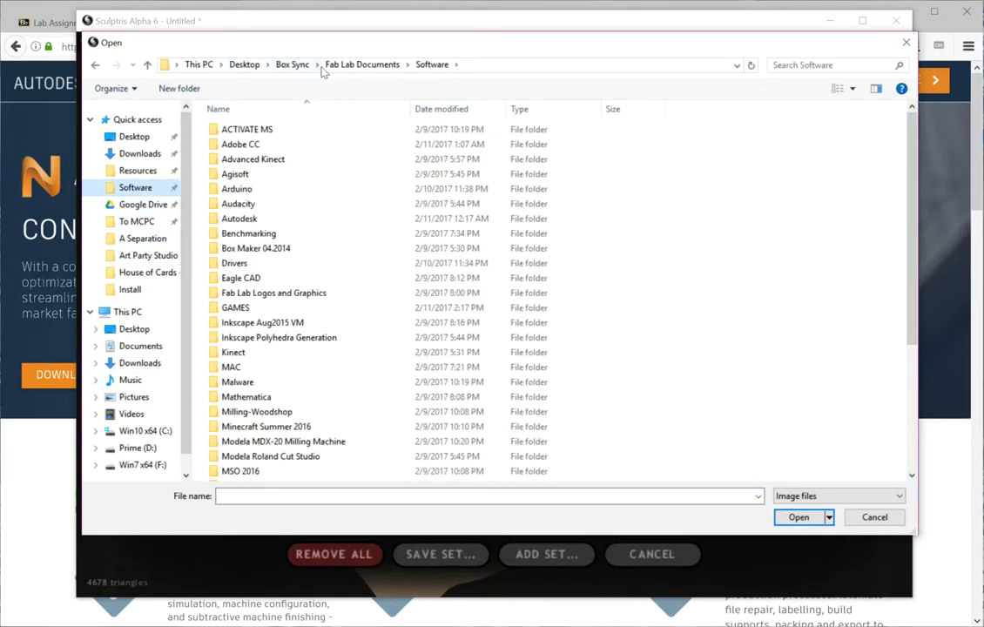
{"action": "left_click", "coordinate": [331, 64]}
{"action": "double_click", "coordinate": [315, 191]}
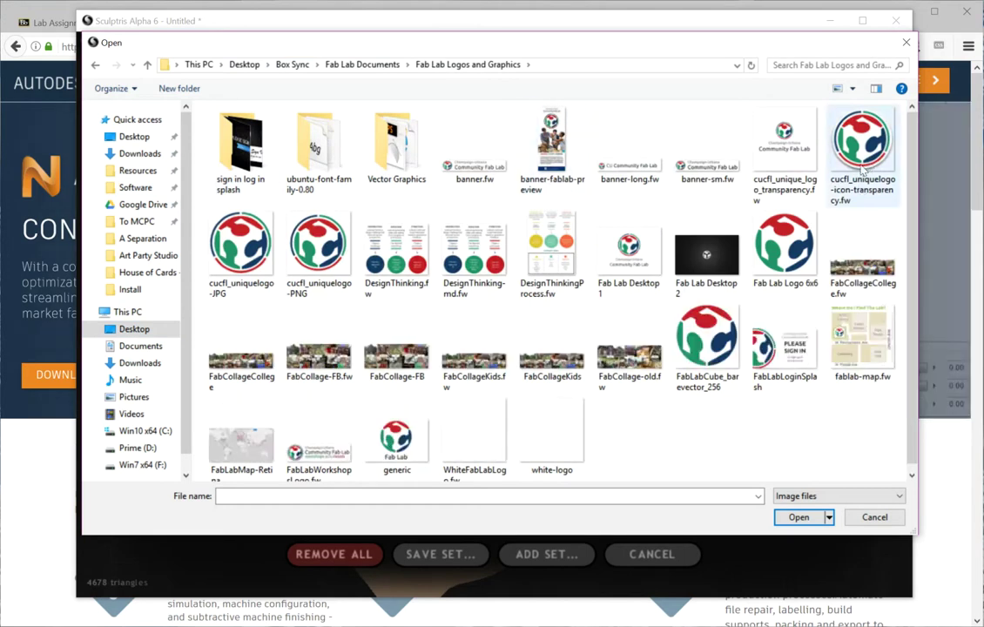
{"action": "double_click", "coordinate": [218, 233]}
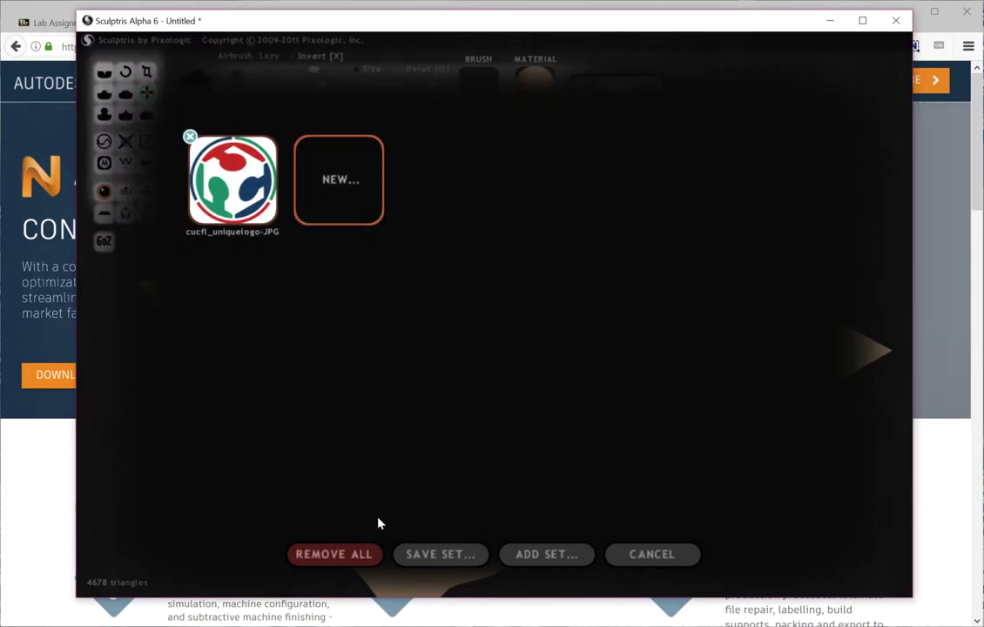
{"action": "left_click", "coordinate": [220, 180]}
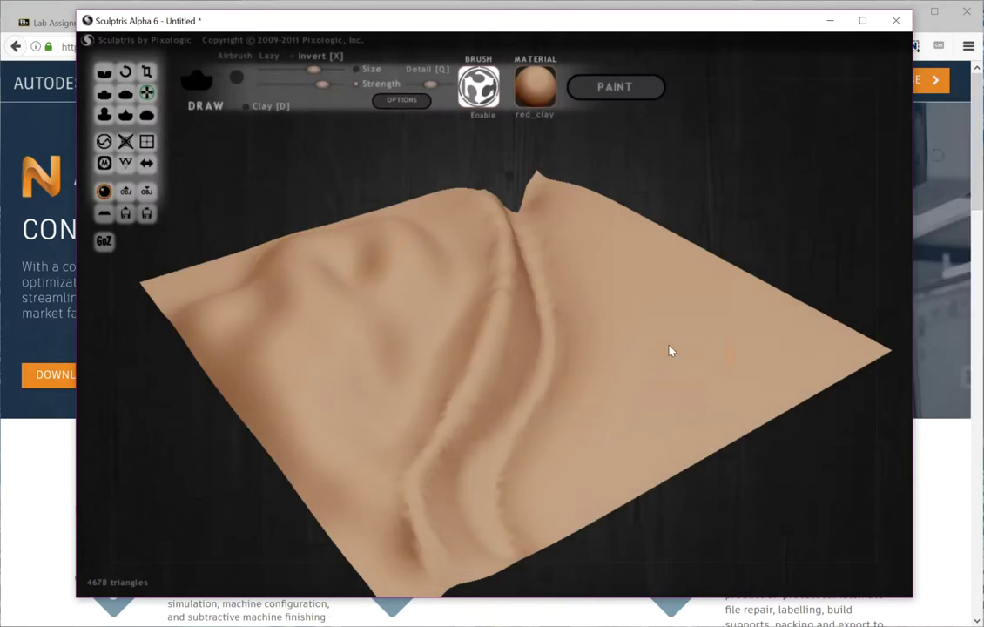
Enable the brush texture and cover the plane's area right of the groove with rough Draw relief.
{"action": "left_click_drag", "start_coordinate": [681, 354], "coordinate": [681, 354]}
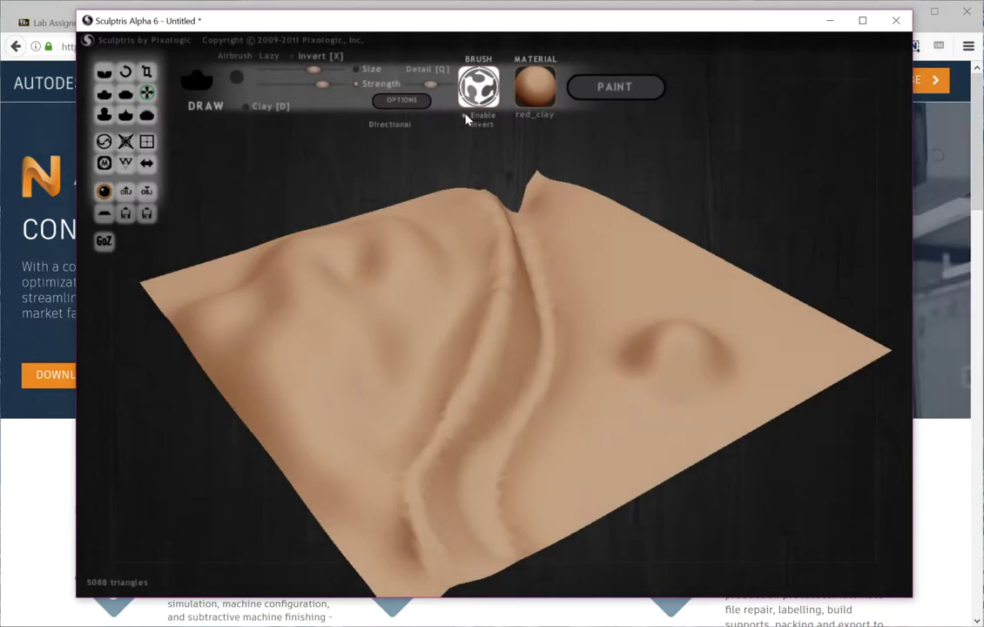
{"action": "left_click_drag", "start_coordinate": [641, 283], "coordinate": [674, 286]}
{"action": "mouse_move", "coordinate": [674, 286]}
{"action": "right_mouse_down"}
{"action": "mouse_move", "coordinate": [683, 351]}
{"action": "mouse_move", "coordinate": [655, 395]}
{"action": "mouse_move", "coordinate": [626, 395]}
{"action": "mouse_move", "coordinate": [635, 378]}
{"action": "mouse_move", "coordinate": [706, 342]}
{"action": "right_mouse_up"}
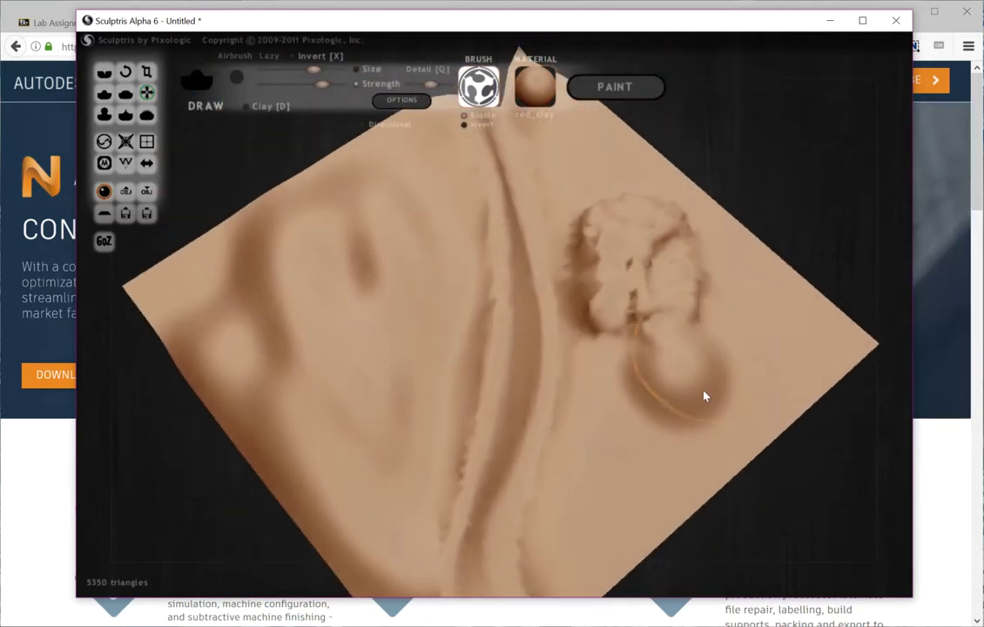
{"action": "mouse_move", "coordinate": [622, 518]}
{"action": "left_mouse_down"}
{"action": "mouse_move", "coordinate": [720, 402]}
{"action": "mouse_move", "coordinate": [706, 409]}
{"action": "mouse_move", "coordinate": [615, 323]}
{"action": "mouse_move", "coordinate": [544, 122]}
{"action": "mouse_move", "coordinate": [660, 251]}
{"action": "mouse_move", "coordinate": [805, 380]}
{"action": "left_mouse_up"}
{"action": "right_click_drag", "start_coordinate": [805, 380], "coordinate": [771, 321]}
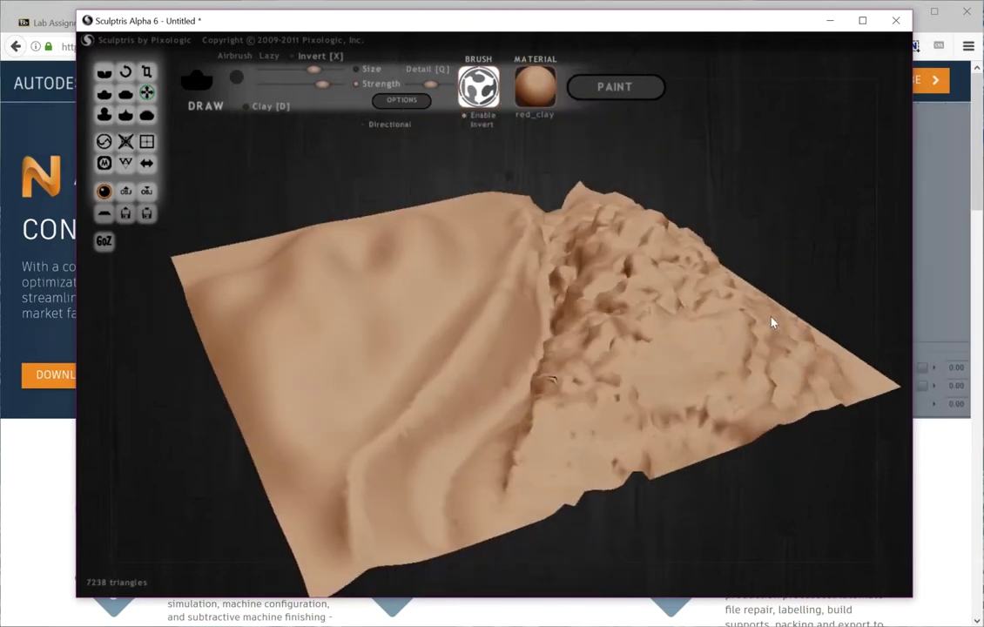
{"action": "left_click_drag", "start_coordinate": [523, 475], "coordinate": [488, 523]}
{"action": "mouse_move", "coordinate": [803, 406]}
{"action": "left_mouse_down"}
{"action": "mouse_move", "coordinate": [776, 298]}
{"action": "mouse_move", "coordinate": [614, 287]}
{"action": "left_mouse_up"}
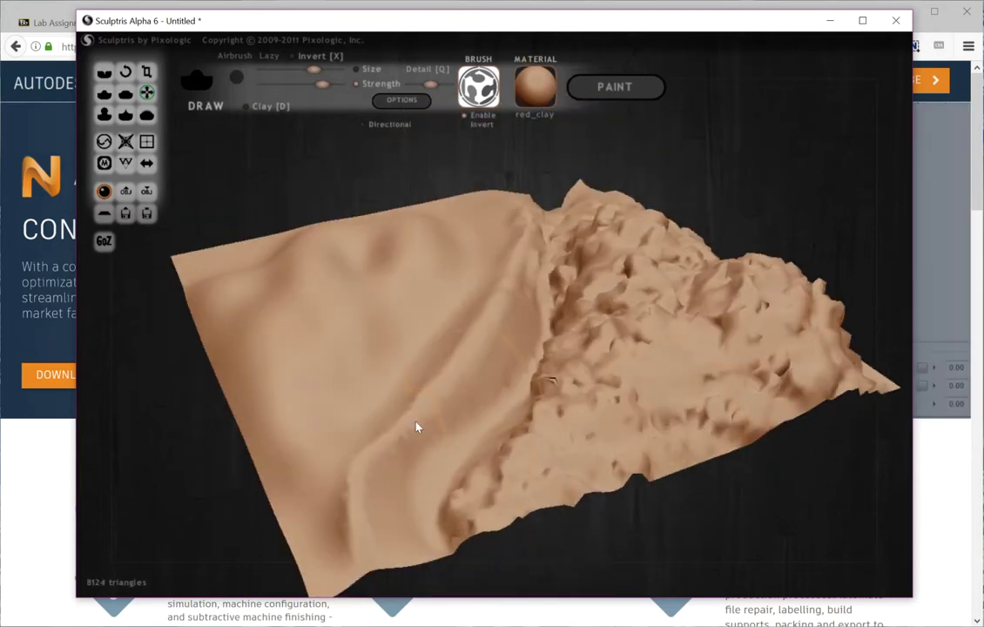
Cover the hills left of the groove, out to the plane's corner, with the same rough textured Draw relief.
{"action": "mouse_move", "coordinate": [277, 500]}
{"action": "left_mouse_down"}
{"action": "mouse_move", "coordinate": [358, 341]}
{"action": "mouse_move", "coordinate": [454, 194]}
{"action": "mouse_move", "coordinate": [255, 352]}
{"action": "mouse_move", "coordinate": [198, 268]}
{"action": "mouse_move", "coordinate": [283, 270]}
{"action": "mouse_move", "coordinate": [281, 212]}
{"action": "mouse_move", "coordinate": [402, 222]}
{"action": "left_mouse_up"}
{"action": "mouse_move", "coordinate": [402, 222]}
{"action": "right_mouse_down"}
{"action": "mouse_move", "coordinate": [362, 296]}
{"action": "mouse_move", "coordinate": [448, 312]}
{"action": "mouse_move", "coordinate": [509, 454]}
{"action": "right_mouse_up"}
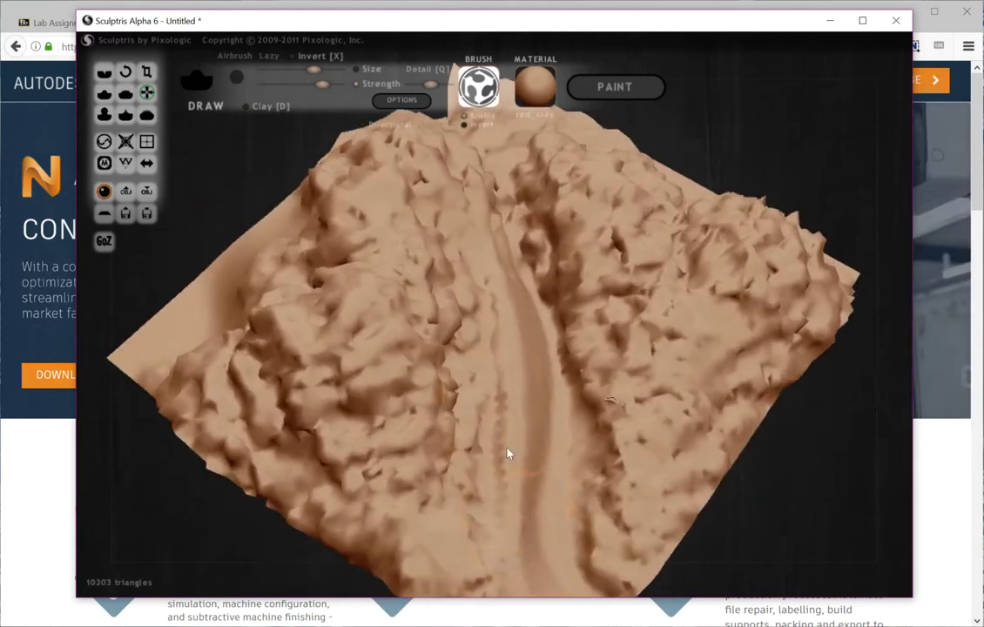
{"action": "mouse_move", "coordinate": [518, 547]}
{"action": "left_mouse_down"}
{"action": "mouse_move", "coordinate": [478, 307]}
{"action": "mouse_move", "coordinate": [409, 151]}
{"action": "left_mouse_up"}
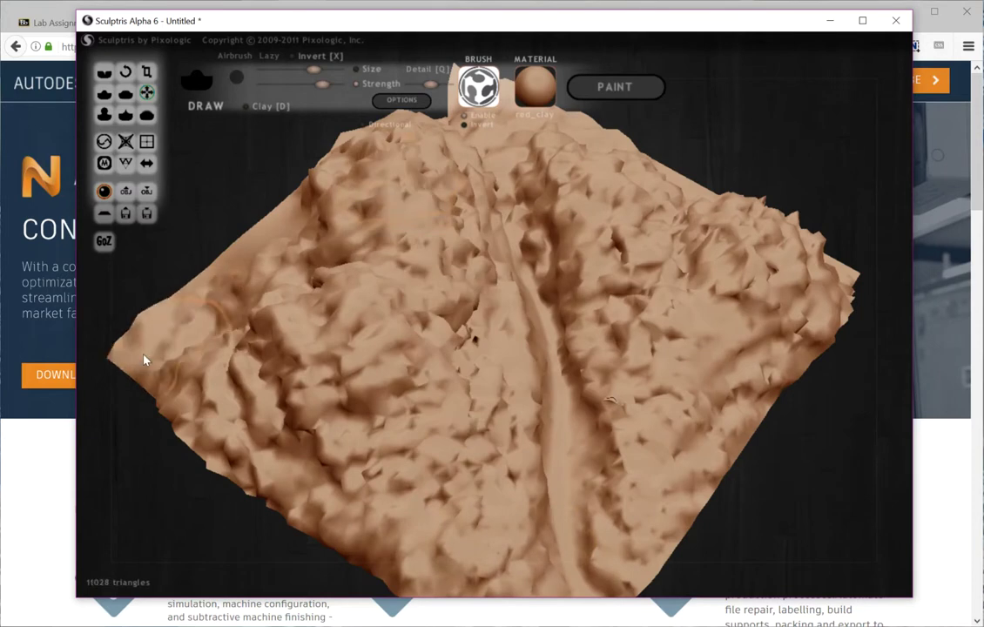
{"action": "left_click_drag", "start_coordinate": [145, 360], "coordinate": [413, 127]}
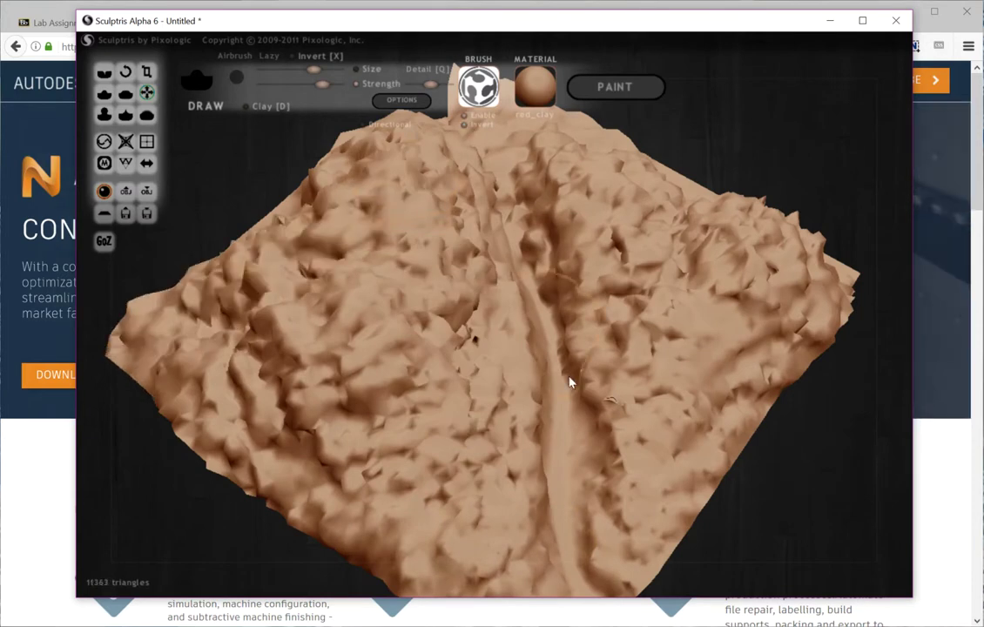
Roughen the central valley with the textured Draw brush, and dig it into a deep jagged canyon with Invert on.
{"action": "right_click_drag", "start_coordinate": [571, 381], "coordinate": [532, 492]}
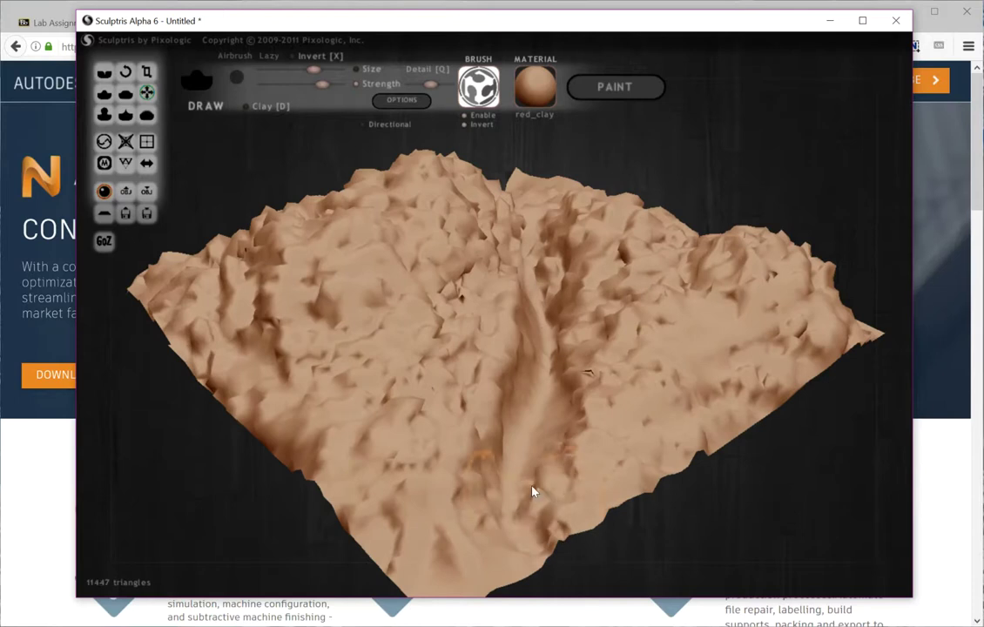
{"action": "mouse_move", "coordinate": [533, 492]}
{"action": "left_mouse_down"}
{"action": "mouse_move", "coordinate": [551, 338]}
{"action": "mouse_move", "coordinate": [485, 209]}
{"action": "left_mouse_up"}
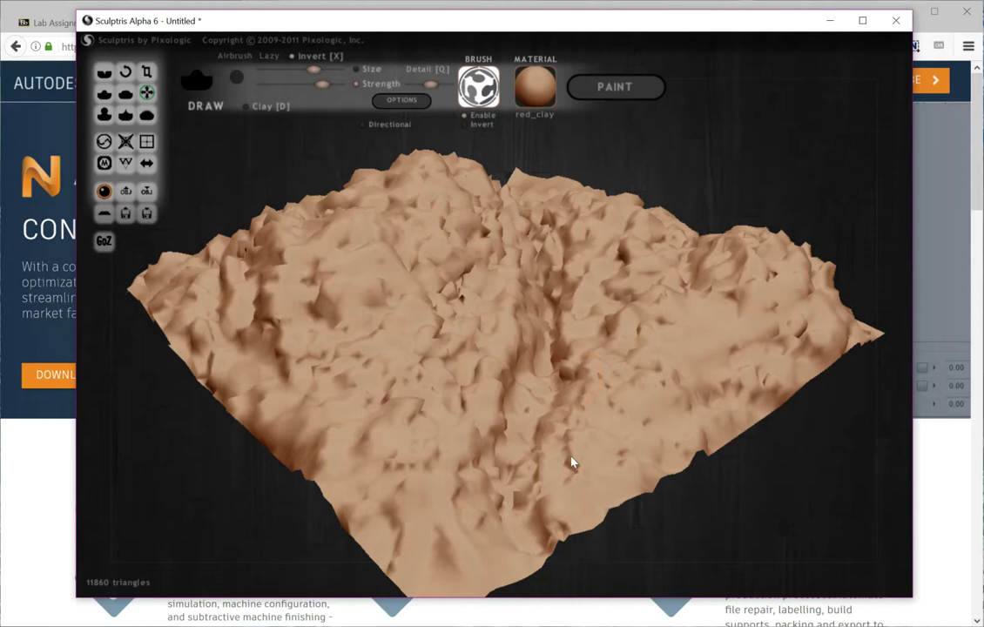
{"action": "mouse_move", "coordinate": [539, 536]}
{"action": "left_mouse_down"}
{"action": "mouse_move", "coordinate": [526, 415]}
{"action": "mouse_move", "coordinate": [531, 301]}
{"action": "mouse_move", "coordinate": [487, 213]}
{"action": "mouse_move", "coordinate": [499, 182]}
{"action": "mouse_move", "coordinate": [514, 387]}
{"action": "mouse_move", "coordinate": [547, 536]}
{"action": "mouse_move", "coordinate": [490, 602]}
{"action": "mouse_move", "coordinate": [501, 487]}
{"action": "mouse_move", "coordinate": [412, 445]}
{"action": "mouse_move", "coordinate": [243, 436]}
{"action": "mouse_move", "coordinate": [228, 421]}
{"action": "mouse_move", "coordinate": [260, 442]}
{"action": "left_mouse_up"}
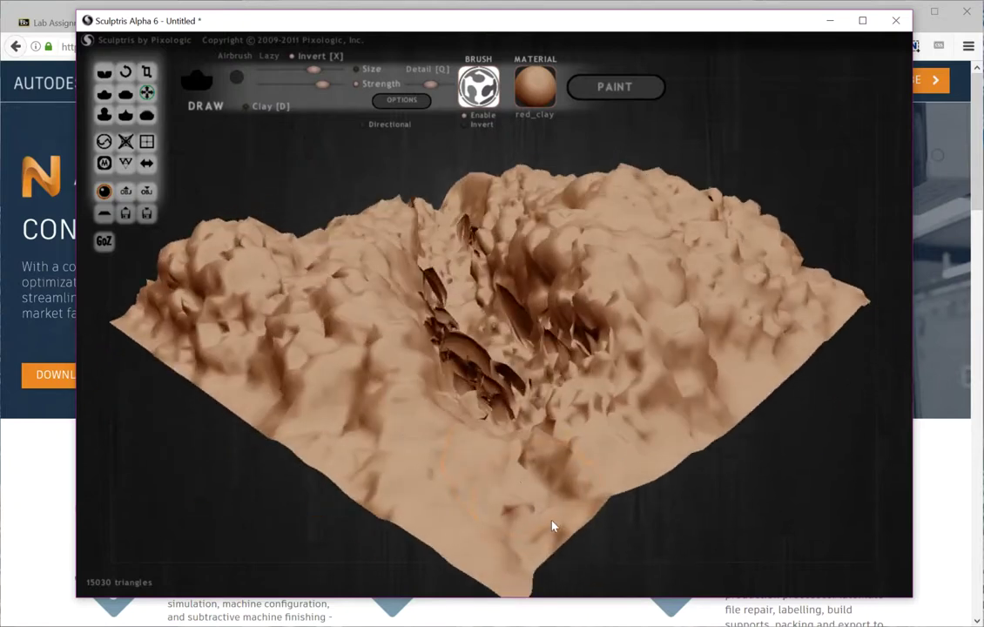
{"action": "mouse_move", "coordinate": [552, 526]}
{"action": "left_mouse_down"}
{"action": "mouse_move", "coordinate": [450, 362]}
{"action": "mouse_move", "coordinate": [439, 220]}
{"action": "mouse_move", "coordinate": [459, 327]}
{"action": "mouse_move", "coordinate": [511, 330]}
{"action": "mouse_move", "coordinate": [506, 351]}
{"action": "mouse_move", "coordinate": [518, 380]}
{"action": "mouse_move", "coordinate": [635, 398]}
{"action": "mouse_move", "coordinate": [724, 356]}
{"action": "mouse_move", "coordinate": [758, 363]}
{"action": "mouse_move", "coordinate": [770, 382]}
{"action": "mouse_move", "coordinate": [749, 395]}
{"action": "mouse_move", "coordinate": [756, 405]}
{"action": "left_mouse_up"}
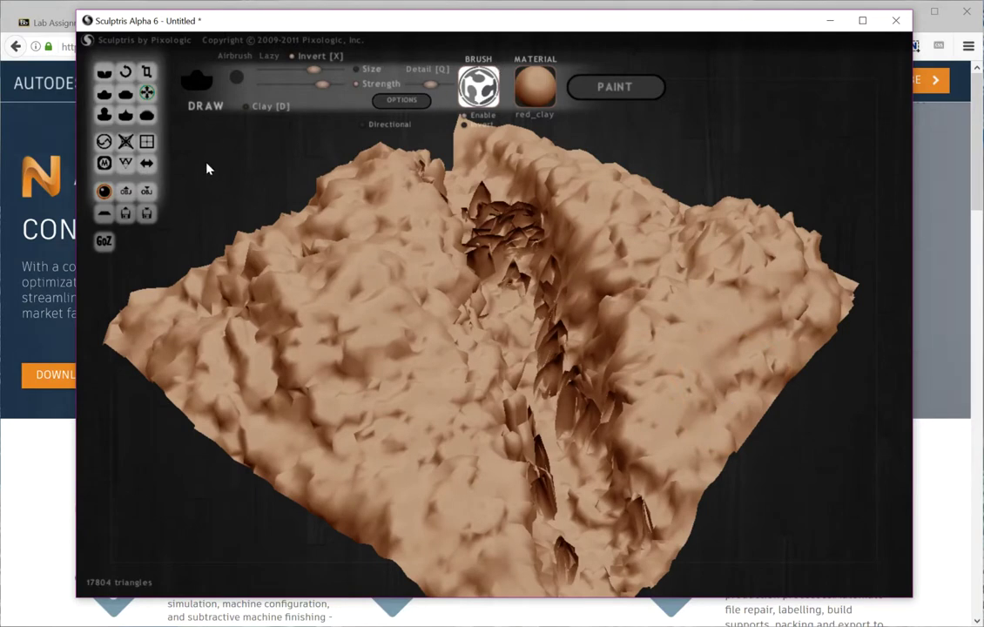
Create a sphere in a new scene, accepting the loss of the textured terrain.
{"action": "left_click", "coordinate": [104, 191]}
{"action": "left_click", "coordinate": [430, 338]}
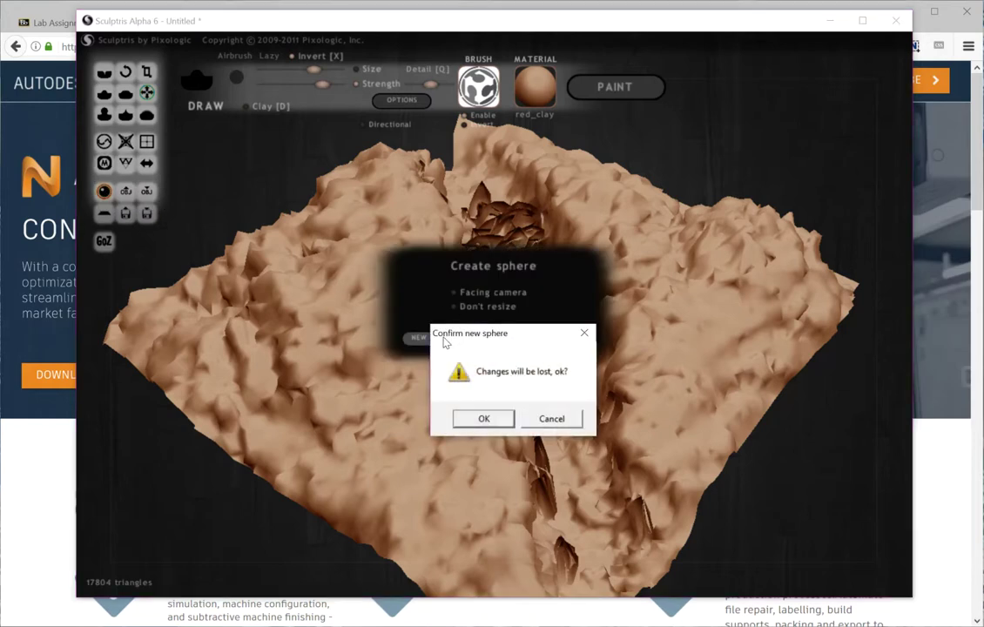
{"action": "left_click", "coordinate": [483, 419]}
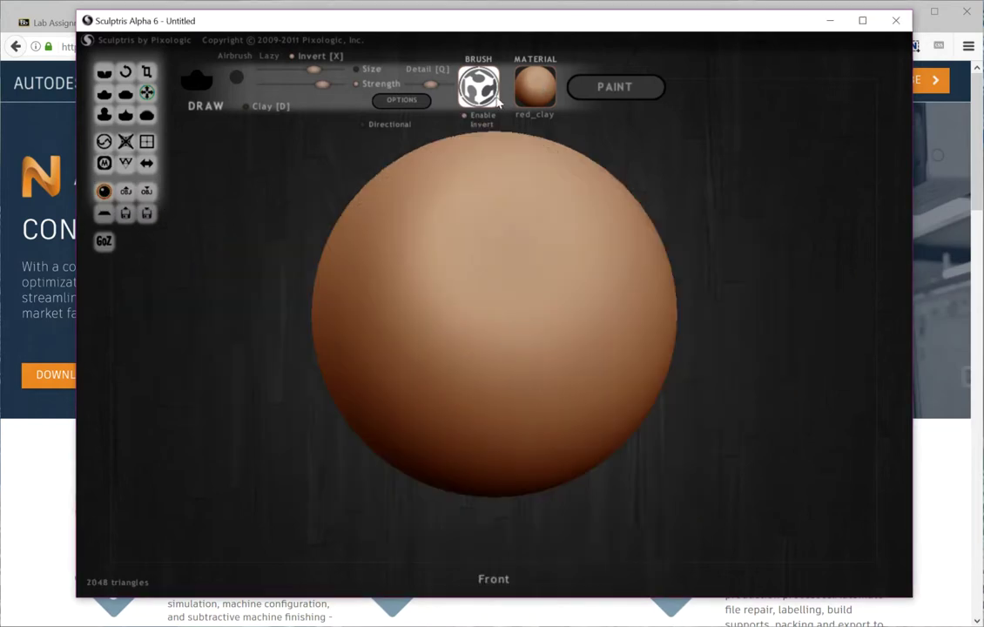
Apply the reflective silver material to the sphere.
{"action": "left_click", "coordinate": [535, 87]}
{"action": "scroll", "coordinate": [542, 325], "scroll_direction": "down", "scroll_amount": 5}
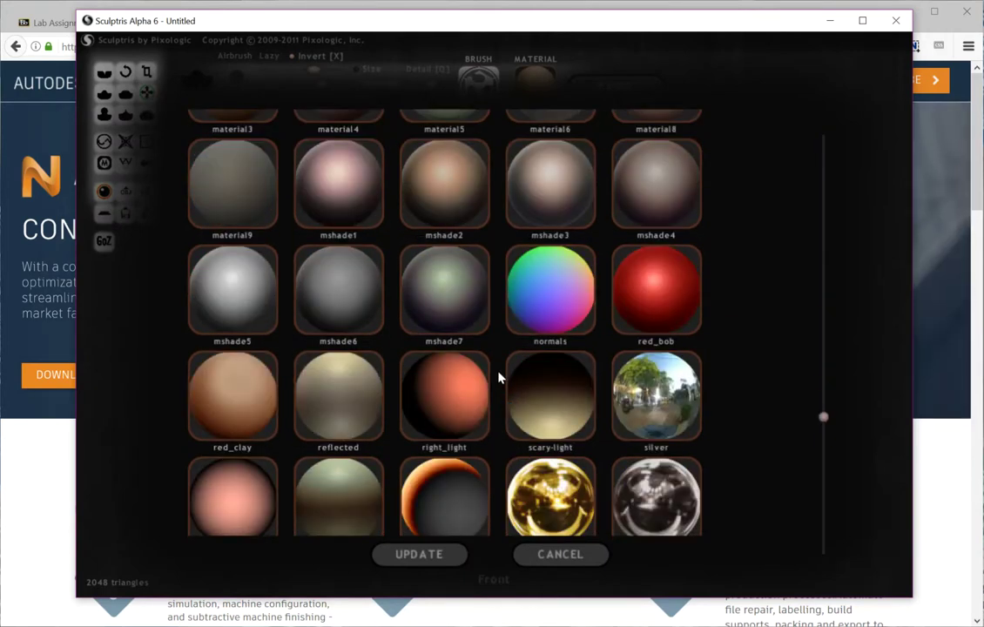
{"action": "scroll", "coordinate": [498, 377], "scroll_direction": "down", "scroll_amount": 2}
{"action": "left_click", "coordinate": [659, 291]}
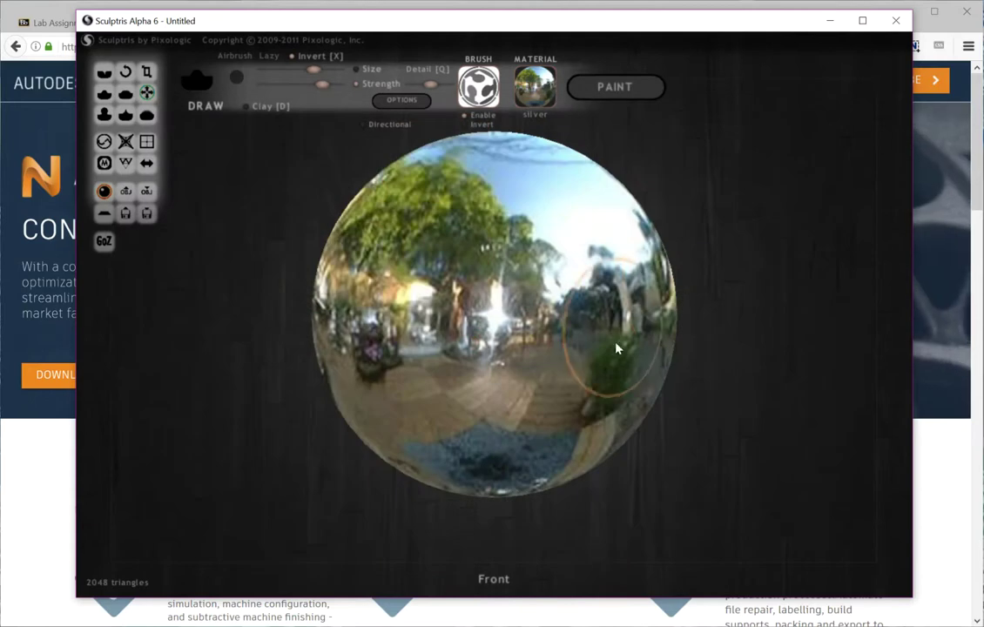
Pull the silver sphere outward on both sides and at its underside with the Grab brush.
{"action": "left_click", "coordinate": [150, 94]}
{"action": "left_click_drag", "start_coordinate": [557, 270], "coordinate": [692, 318]}
{"action": "left_click_drag", "start_coordinate": [599, 413], "coordinate": [644, 461]}
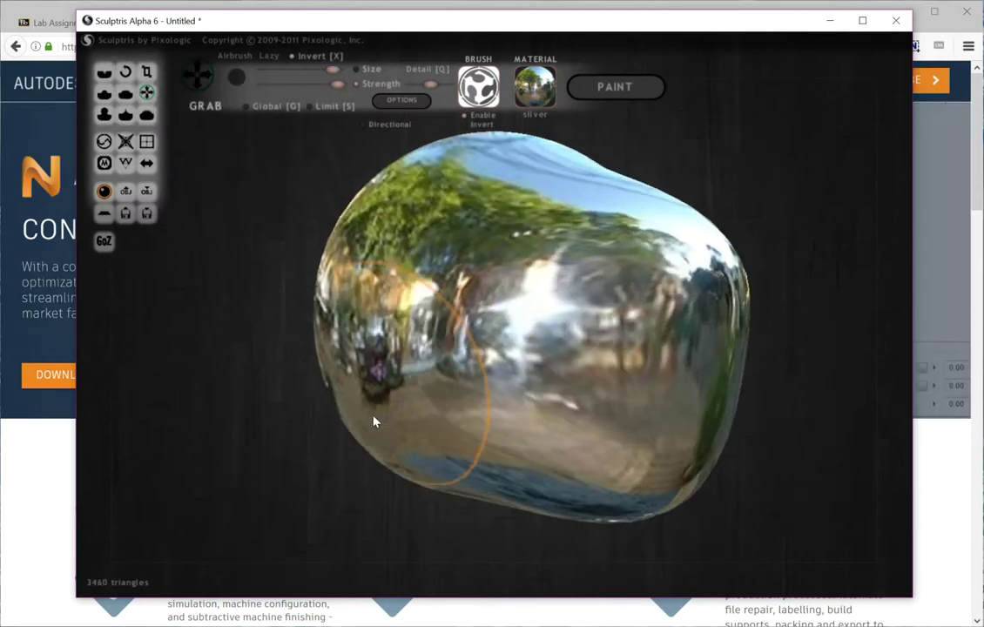
{"action": "mouse_move", "coordinate": [373, 421]}
{"action": "left_mouse_down"}
{"action": "mouse_move", "coordinate": [324, 383]}
{"action": "mouse_move", "coordinate": [304, 341]}
{"action": "mouse_move", "coordinate": [243, 349]}
{"action": "left_mouse_up"}
{"action": "middle_click_drag", "start_coordinate": [513, 348], "coordinate": [404, 348]}
{"action": "left_click_drag", "start_coordinate": [597, 292], "coordinate": [699, 298]}
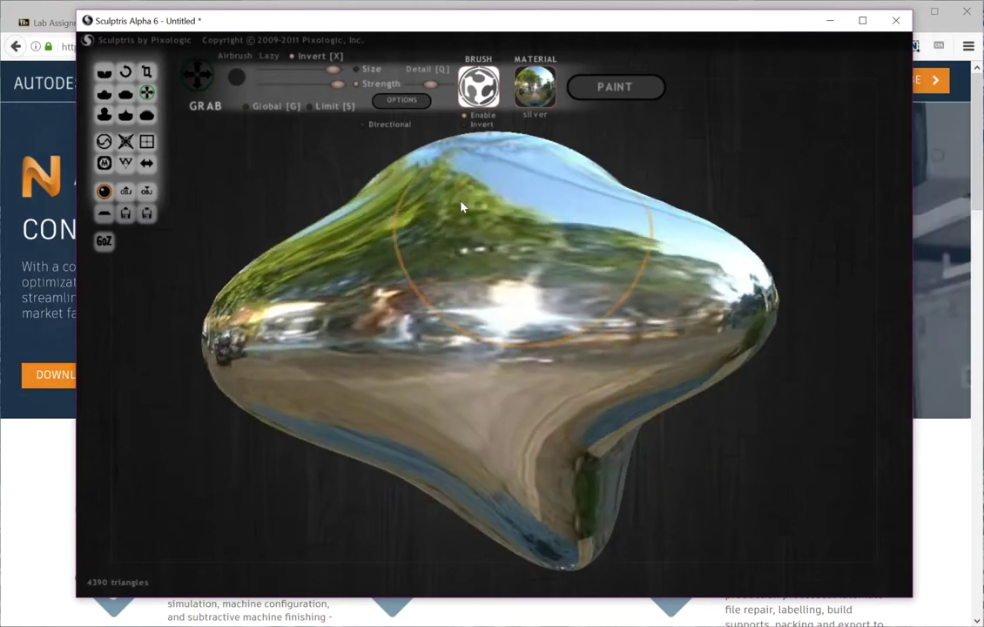
Stretch the upper part of the silver form into broad bulges and reshape its front with Grab strokes.
{"action": "left_click_drag", "start_coordinate": [335, 222], "coordinate": [309, 148]}
{"action": "middle_click_drag", "start_coordinate": [309, 148], "coordinate": [410, 178]}
{"action": "left_click_drag", "start_coordinate": [564, 152], "coordinate": [581, 92]}
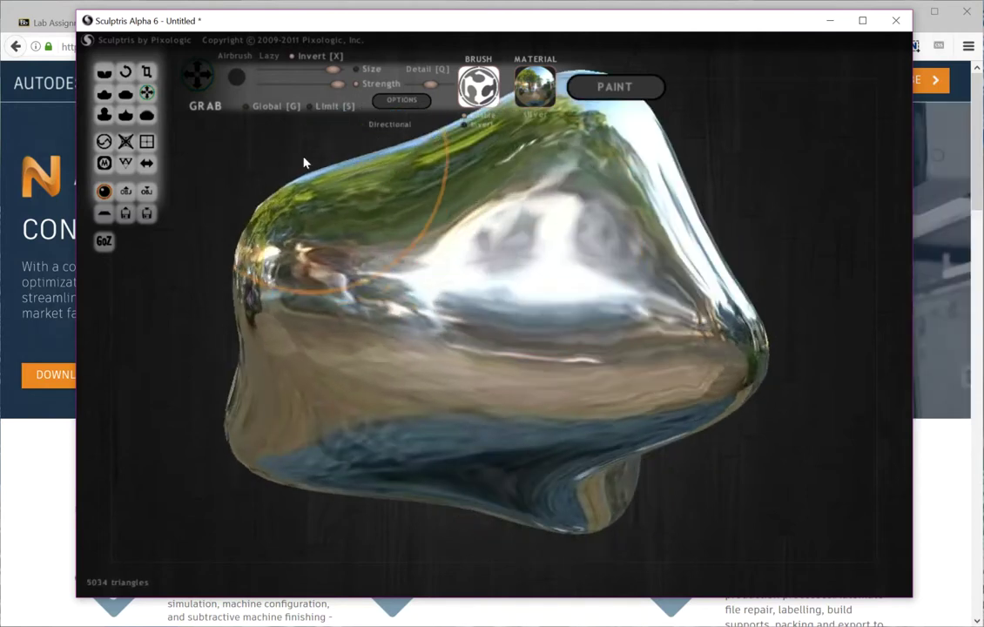
{"action": "mouse_move", "coordinate": [303, 162]}
{"action": "left_mouse_down"}
{"action": "mouse_move", "coordinate": [433, 165]}
{"action": "mouse_move", "coordinate": [644, 329]}
{"action": "mouse_move", "coordinate": [518, 333]}
{"action": "mouse_move", "coordinate": [369, 490]}
{"action": "mouse_move", "coordinate": [270, 435]}
{"action": "mouse_move", "coordinate": [479, 392]}
{"action": "mouse_move", "coordinate": [595, 323]}
{"action": "mouse_move", "coordinate": [622, 287]}
{"action": "mouse_move", "coordinate": [615, 245]}
{"action": "mouse_move", "coordinate": [408, 257]}
{"action": "mouse_move", "coordinate": [406, 314]}
{"action": "mouse_move", "coordinate": [362, 431]}
{"action": "mouse_move", "coordinate": [509, 351]}
{"action": "mouse_move", "coordinate": [485, 303]}
{"action": "left_mouse_up"}
{"action": "mouse_move", "coordinate": [485, 303]}
{"action": "right_mouse_down"}
{"action": "mouse_move", "coordinate": [472, 303]}
{"action": "mouse_move", "coordinate": [506, 368]}
{"action": "mouse_move", "coordinate": [471, 335]}
{"action": "right_mouse_up"}
{"action": "mouse_move", "coordinate": [452, 335]}
{"action": "left_mouse_down"}
{"action": "mouse_move", "coordinate": [399, 240]}
{"action": "mouse_move", "coordinate": [349, 374]}
{"action": "left_mouse_up"}
{"action": "right_click_drag", "start_coordinate": [516, 259], "coordinate": [531, 257]}
{"action": "left_click_drag", "start_coordinate": [531, 257], "coordinate": [440, 209]}
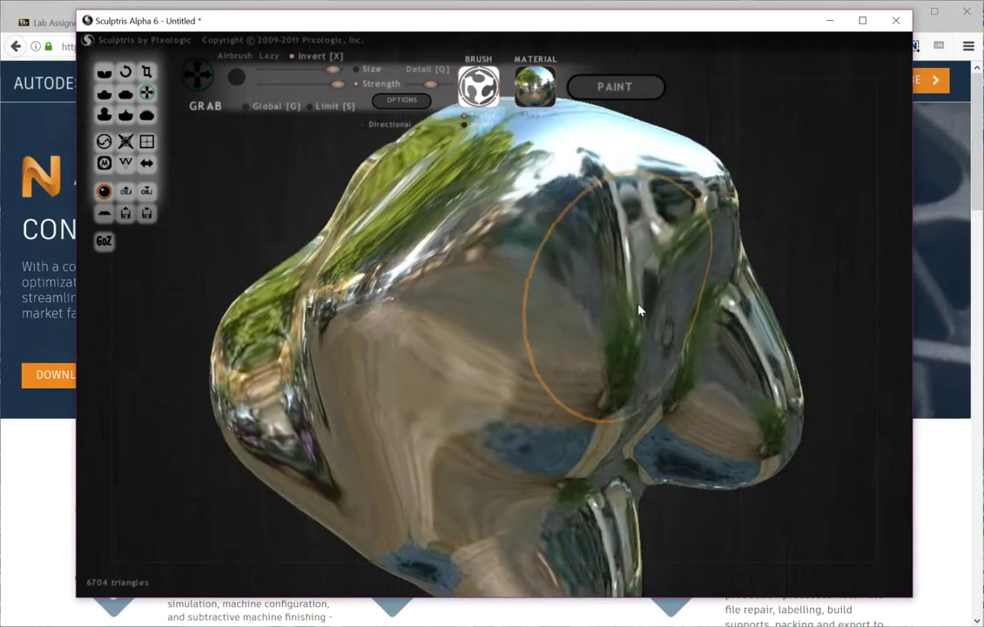
Pull further lobes out of the silver form's opposite sides and reshape its middle with Grab strokes.
{"action": "mouse_move", "coordinate": [638, 305]}
{"action": "right_mouse_down"}
{"action": "mouse_move", "coordinate": [709, 235]}
{"action": "mouse_move", "coordinate": [662, 270]}
{"action": "right_mouse_up"}
{"action": "left_click_drag", "start_coordinate": [658, 313], "coordinate": [763, 276]}
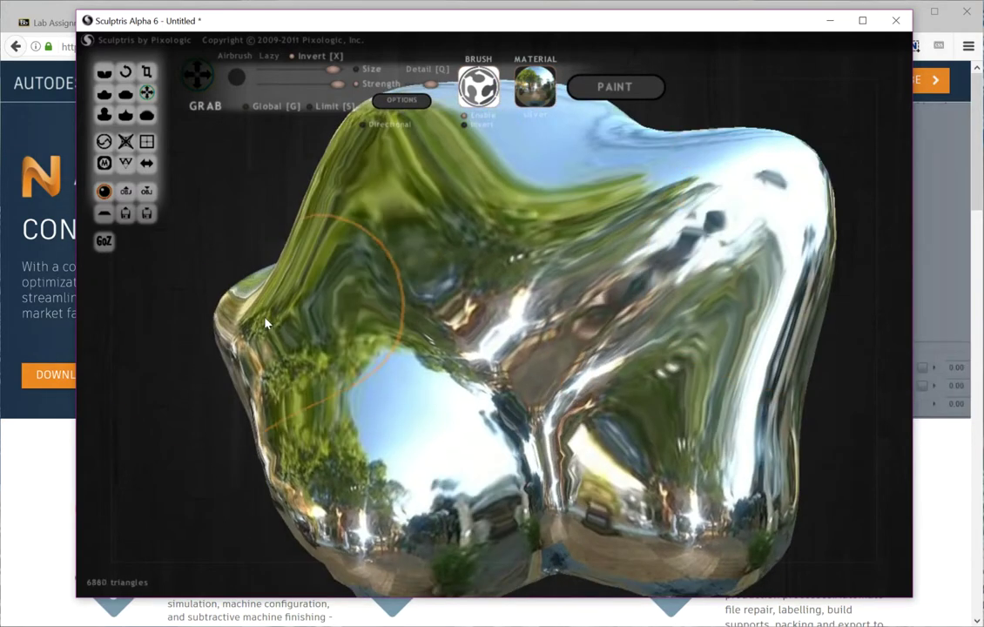
{"action": "left_click_drag", "start_coordinate": [265, 323], "coordinate": [166, 370]}
{"action": "left_click_drag", "start_coordinate": [428, 395], "coordinate": [422, 425]}
{"action": "mouse_move", "coordinate": [422, 424]}
{"action": "right_mouse_down"}
{"action": "mouse_move", "coordinate": [331, 392]}
{"action": "mouse_move", "coordinate": [469, 390]}
{"action": "mouse_move", "coordinate": [471, 411]}
{"action": "right_mouse_up"}
{"action": "left_click_drag", "start_coordinate": [472, 411], "coordinate": [425, 415]}
{"action": "right_click_drag", "start_coordinate": [426, 415], "coordinate": [597, 449]}
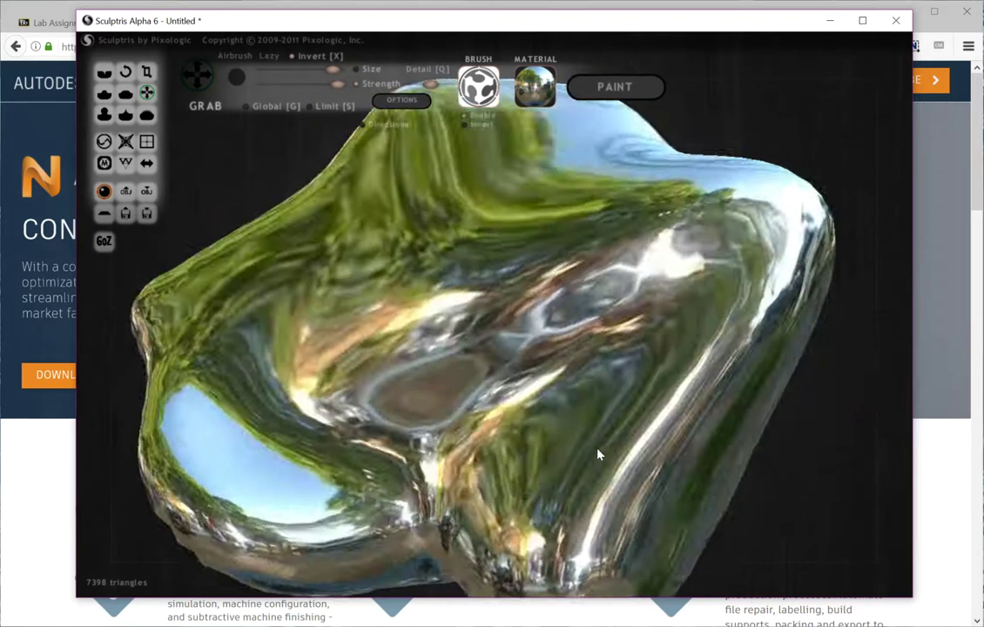
Reshape the right side of the silver form with one more long Grab stroke.
{"action": "mouse_move", "coordinate": [598, 453]}
{"action": "left_mouse_down"}
{"action": "mouse_move", "coordinate": [477, 411]}
{"action": "mouse_move", "coordinate": [248, 278]}
{"action": "mouse_move", "coordinate": [543, 198]}
{"action": "mouse_move", "coordinate": [525, 319]}
{"action": "mouse_move", "coordinate": [652, 213]}
{"action": "mouse_move", "coordinate": [778, 235]}
{"action": "left_mouse_up"}
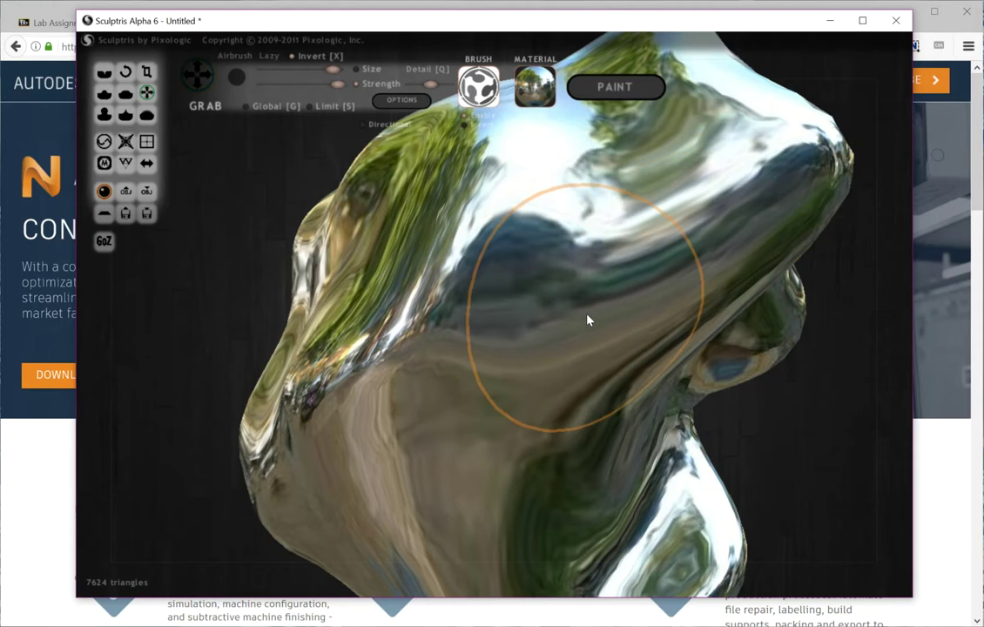
Switch to the Lab Assignments page in the browser and highlight the Photogrammetry or Kinect scanning methods under Design Prompts.
{"action": "left_click", "coordinate": [67, 29]}
{"action": "scroll", "coordinate": [477, 418], "scroll_direction": "down", "scroll_amount": 5}
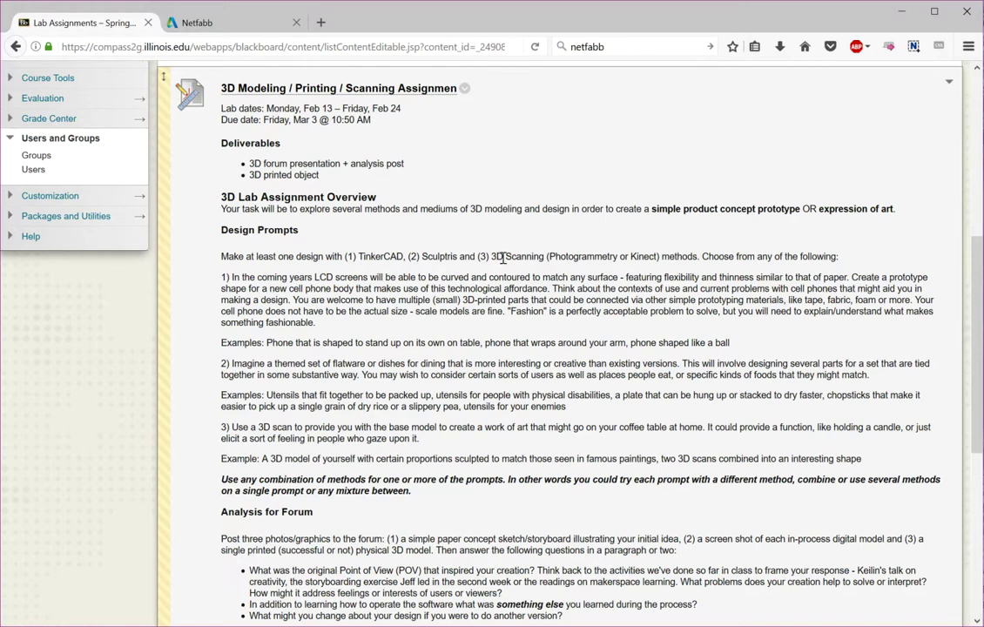
{"action": "left_click_drag", "start_coordinate": [547, 257], "coordinate": [634, 257]}
{"action": "left_click", "coordinate": [551, 258]}
{"action": "left_click_drag", "start_coordinate": [552, 257], "coordinate": [639, 261]}
{"action": "left_click", "coordinate": [628, 288]}
Highlight the cell phone prompt, the 3D scan artwork prompt and the flatware prompt in turn, clearing each selection.
{"action": "left_click_drag", "start_coordinate": [219, 275], "coordinate": [338, 321]}
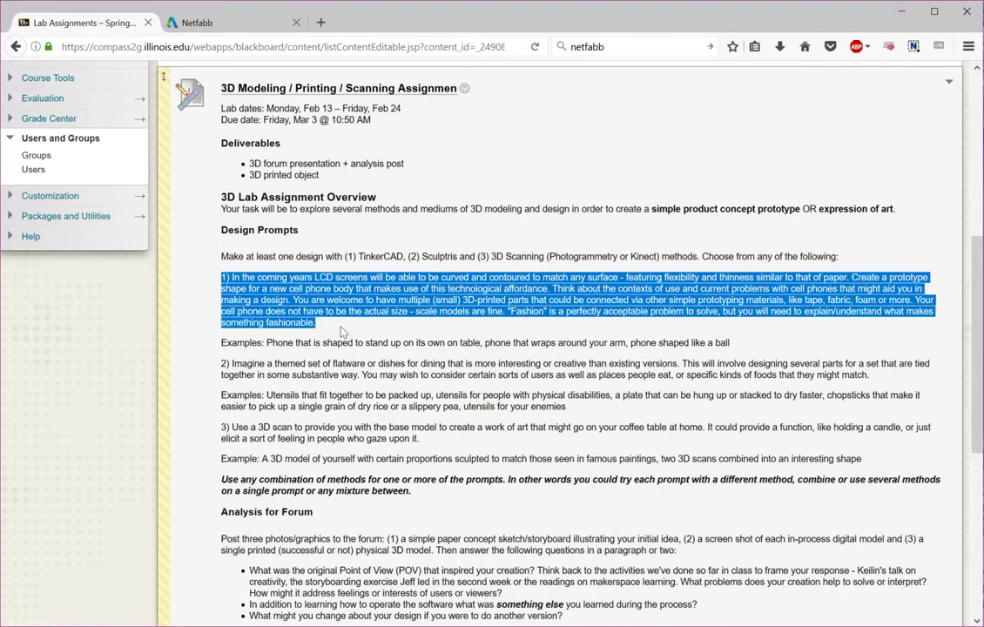
{"action": "left_click", "coordinate": [304, 293]}
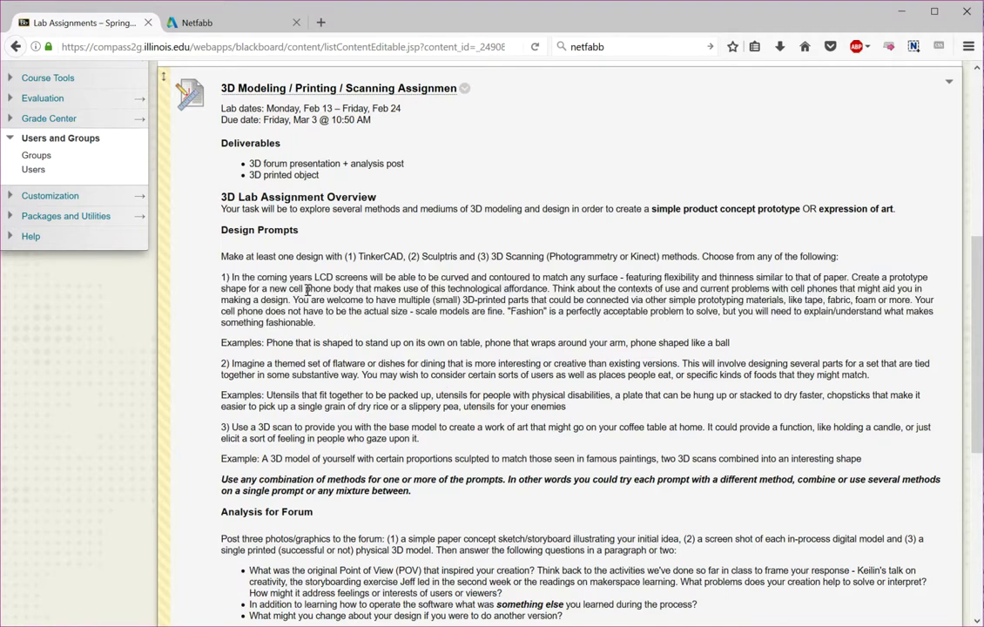
{"action": "triple_click", "coordinate": [272, 429]}
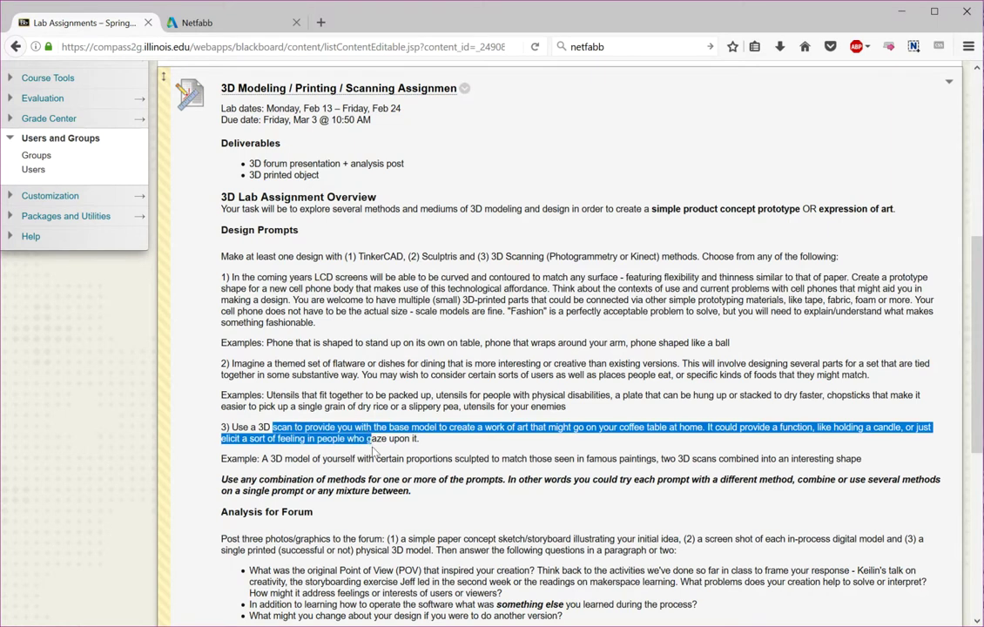
{"action": "left_click", "coordinate": [367, 440]}
{"action": "left_click_drag", "start_coordinate": [260, 364], "coordinate": [387, 377]}
{"action": "left_click", "coordinate": [386, 377]}
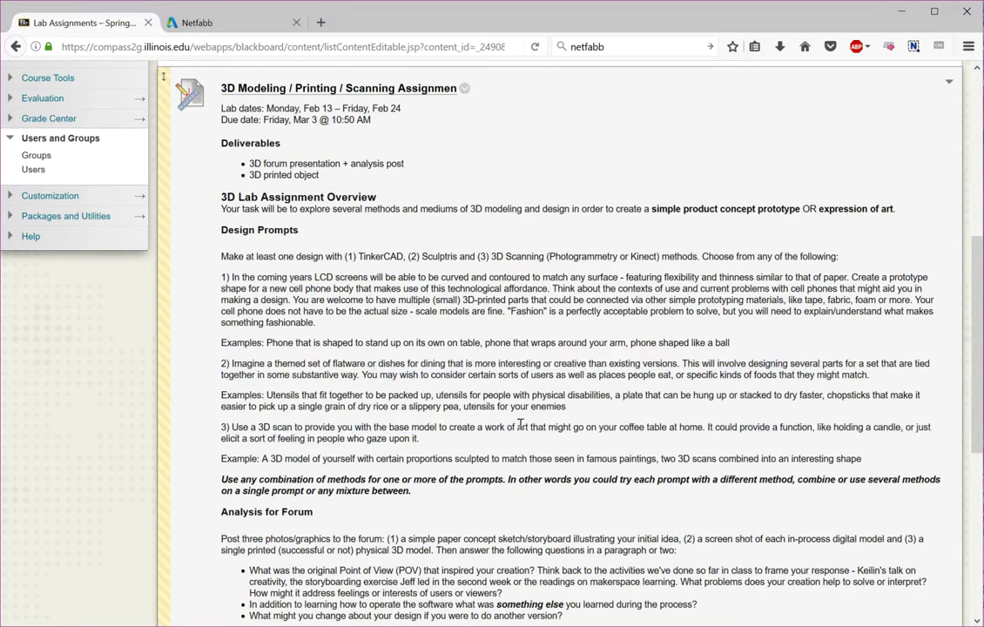
Highlight TinkerCAD and 3D Scanning in the sentence listing the required design methods, then clear the selection.
{"action": "left_click_drag", "start_coordinate": [346, 257], "coordinate": [409, 258]}
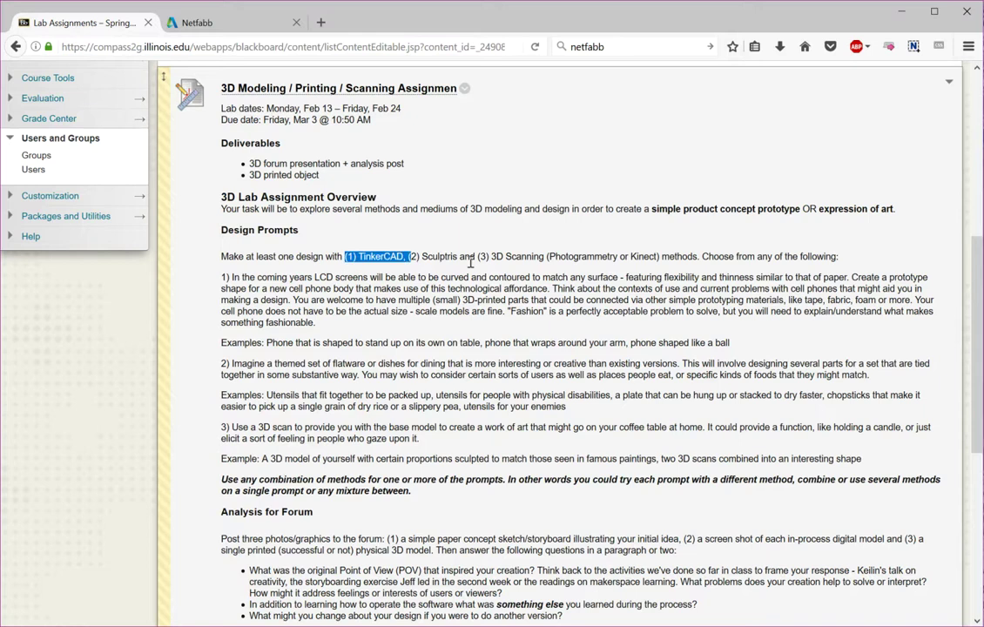
{"action": "left_click_drag", "start_coordinate": [471, 261], "coordinate": [546, 257]}
{"action": "left_click", "coordinate": [547, 257]}
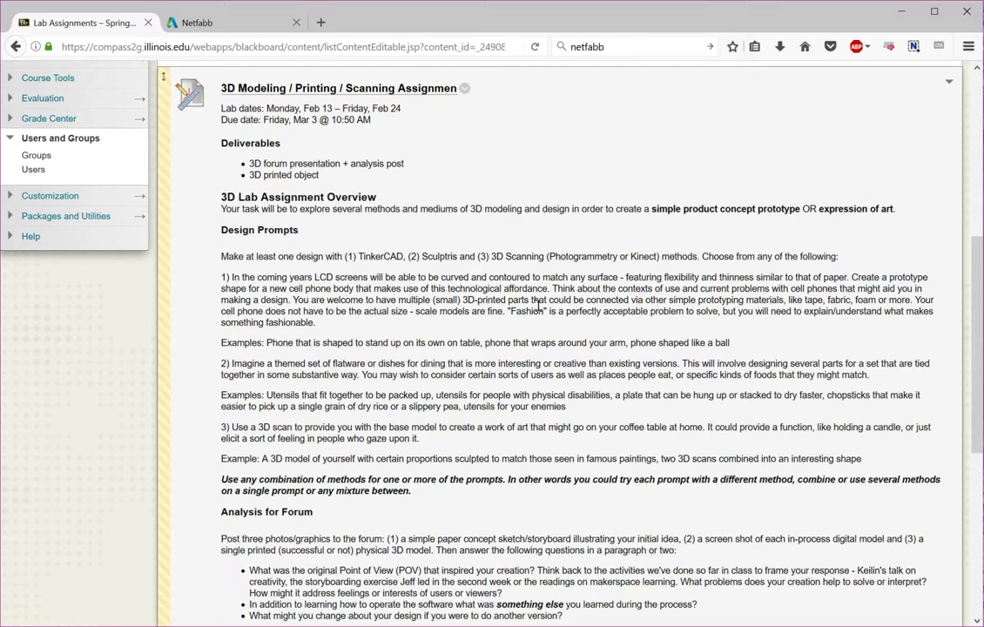
Review the forum analysis, materials and learning resources sections of the assignment, and return to its overview.
{"action": "scroll", "coordinate": [582, 317], "scroll_direction": "down", "scroll_amount": 4}
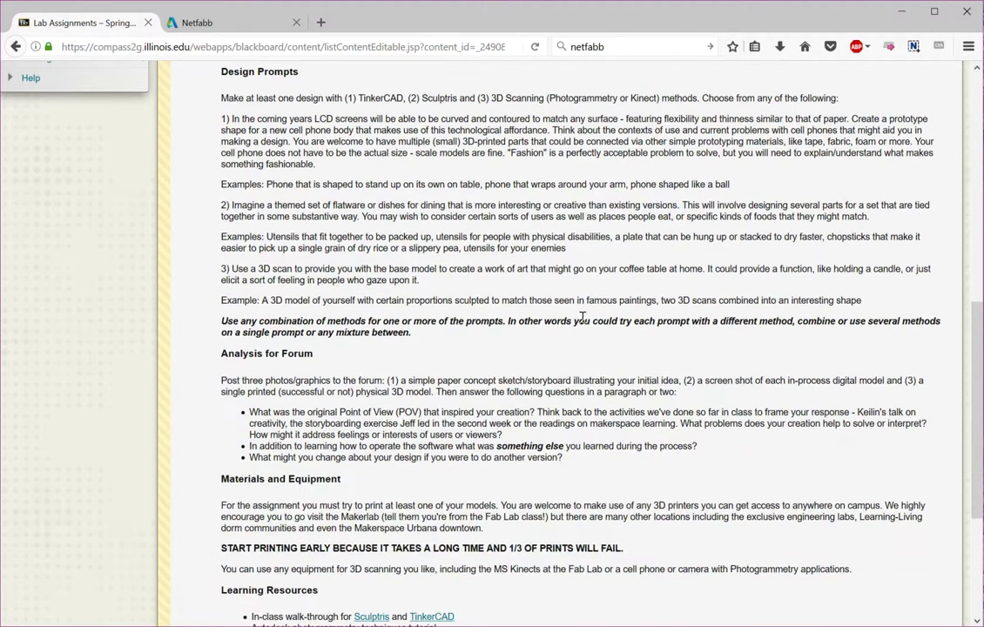
{"action": "scroll", "coordinate": [582, 317], "scroll_direction": "down", "scroll_amount": 1}
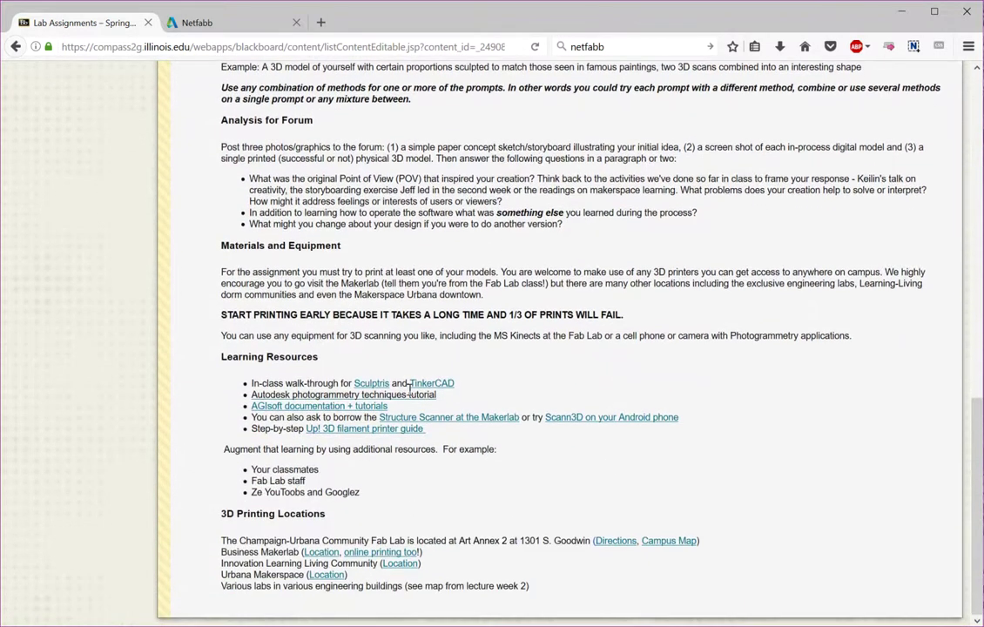
{"action": "scroll", "coordinate": [617, 449], "scroll_direction": "up", "scroll_amount": 3}
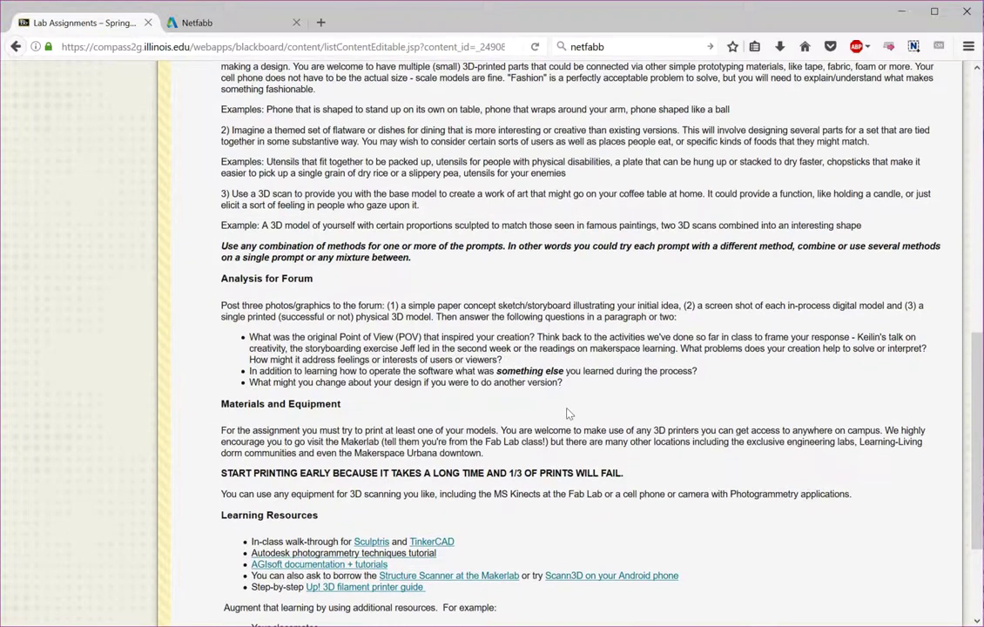
{"action": "scroll", "coordinate": [571, 404], "scroll_direction": "up", "scroll_amount": 2}
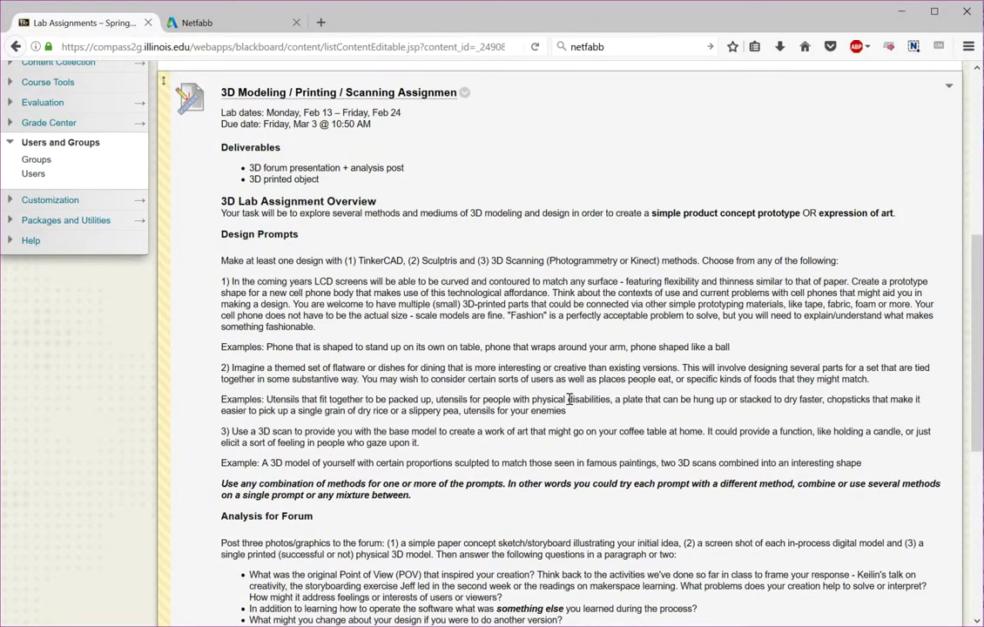